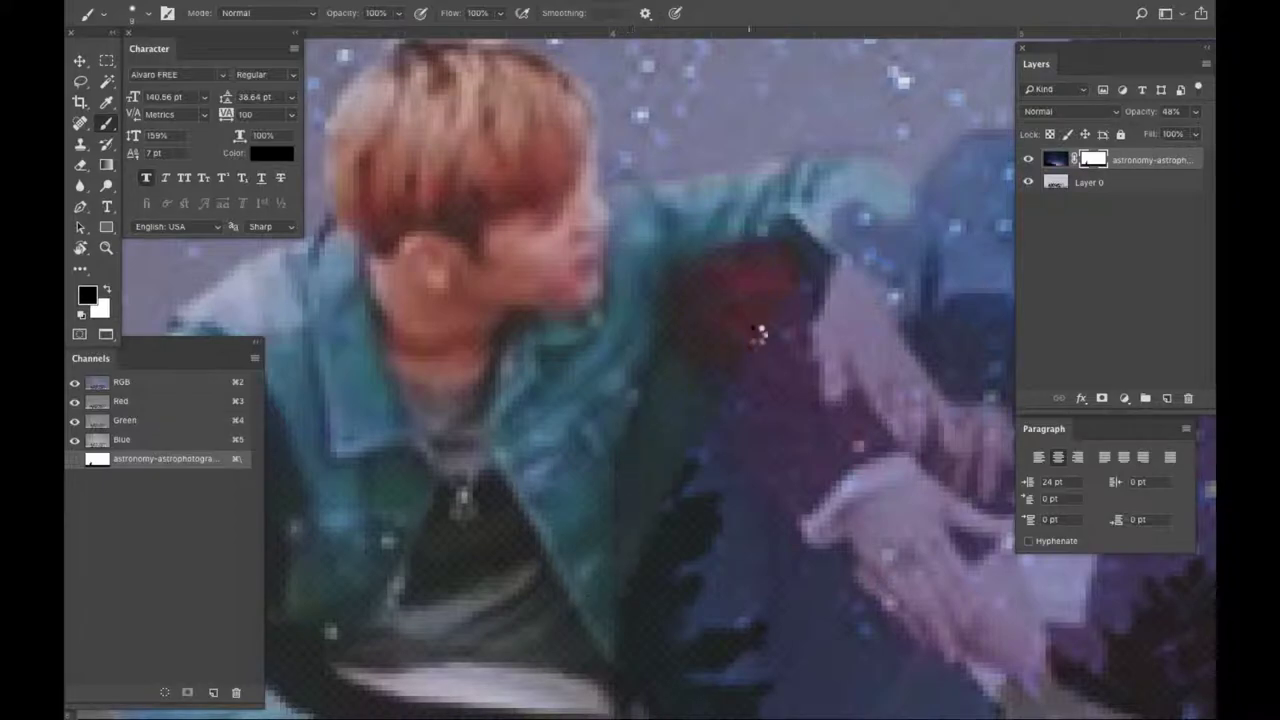
Paint black on the astronomy layer mask across the middle members, leaving the astronomy layer selected
{"action": "key", "text": "ctrl+0"}
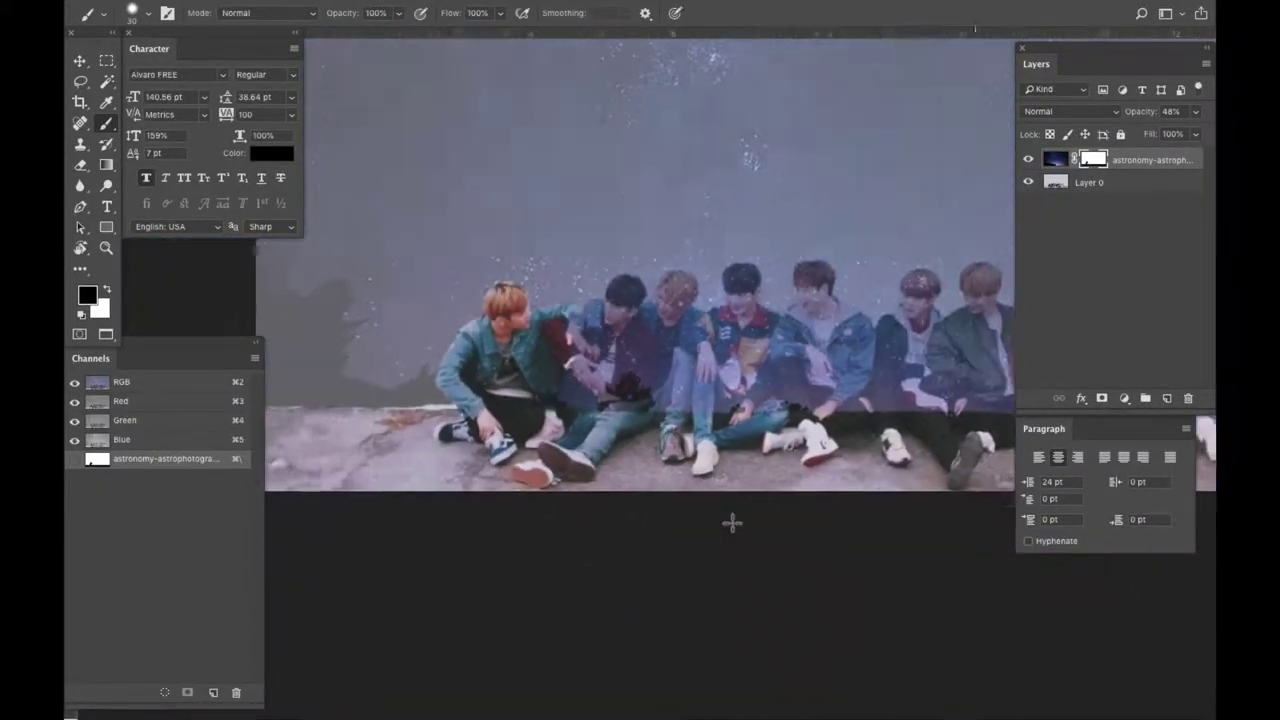
{"action": "left_click_drag", "start_coordinate": [755, 418], "coordinate": [345, 432]}
{"action": "left_click", "coordinate": [1142, 184]}
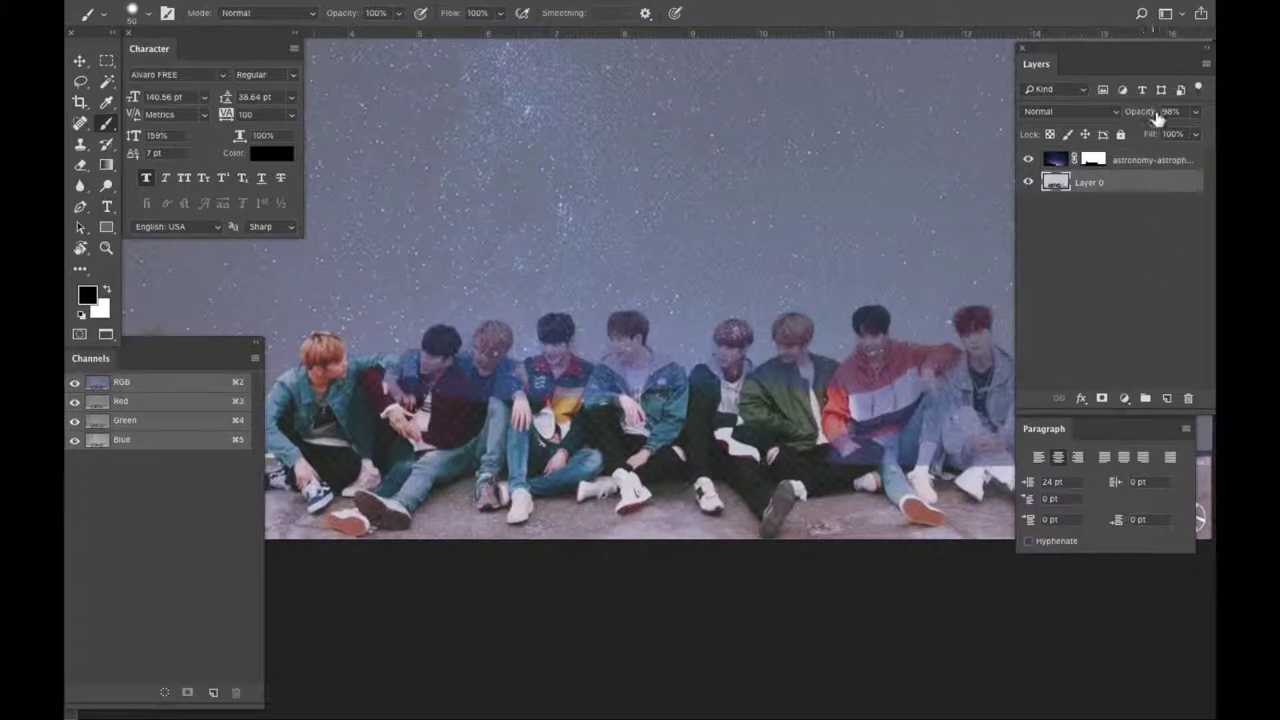
{"action": "left_click", "coordinate": [1140, 162]}
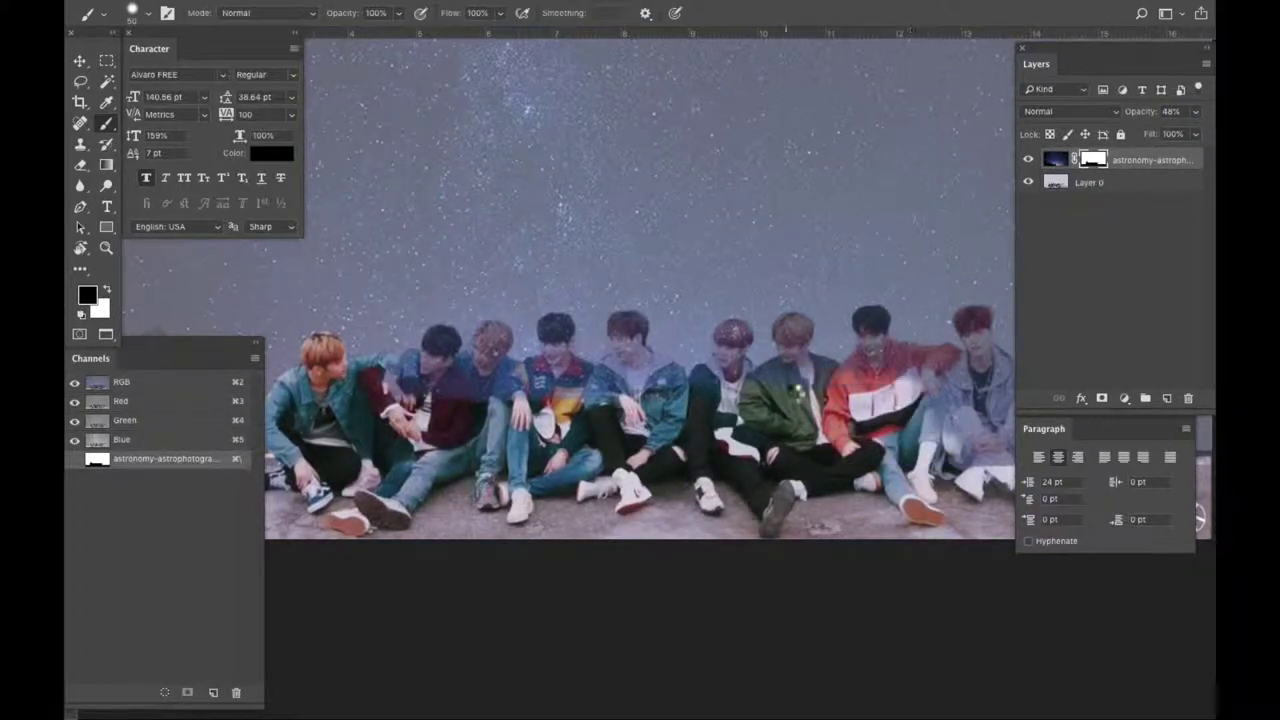
Zoom into the grey-jacket boy and mask the stars off the ground's top edge
{"action": "scroll", "coordinate": [440, 378], "scroll_direction": "right", "scroll_amount": 5}
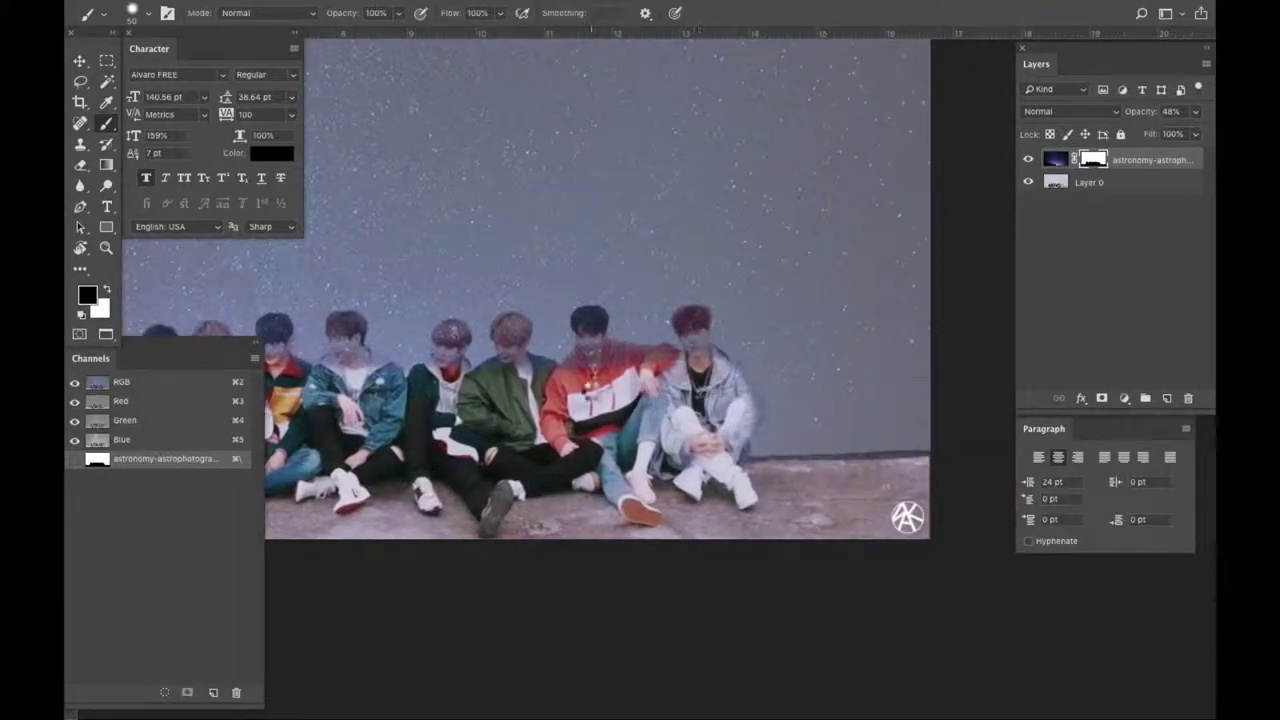
{"action": "scroll", "coordinate": [681, 402], "scroll_direction": "up", "scroll_amount": 3}
{"action": "scroll", "coordinate": [681, 402], "scroll_direction": "up", "scroll_amount": 3}
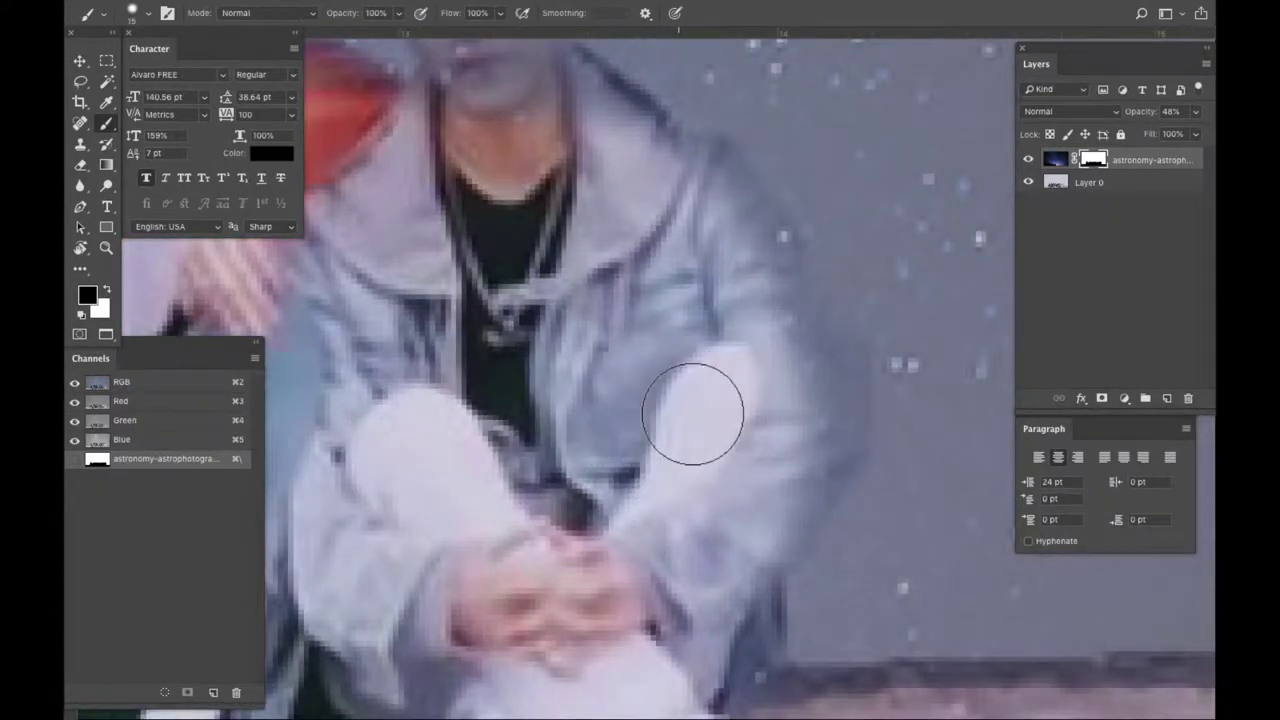
{"action": "scroll", "coordinate": [693, 413], "scroll_direction": "down", "scroll_amount": 3}
{"action": "scroll", "coordinate": [820, 525], "scroll_direction": "up", "scroll_amount": 4}
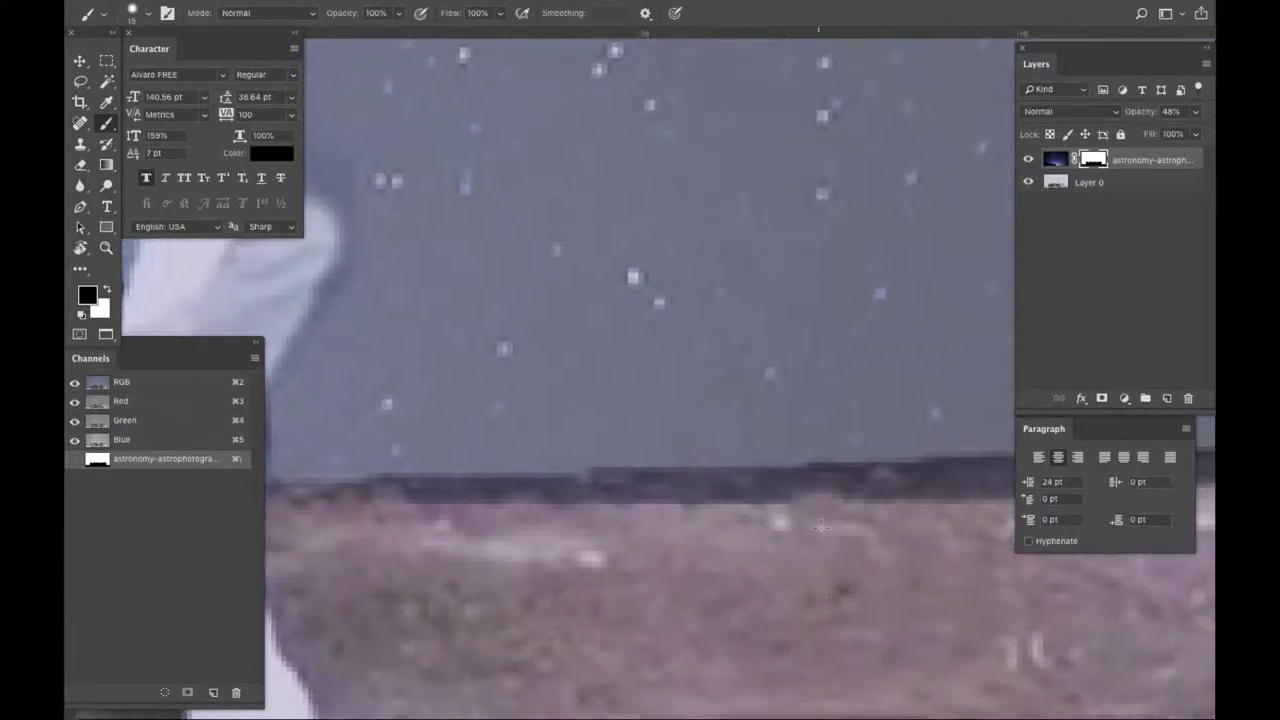
{"action": "scroll", "coordinate": [366, 513], "scroll_direction": "right", "scroll_amount": 6}
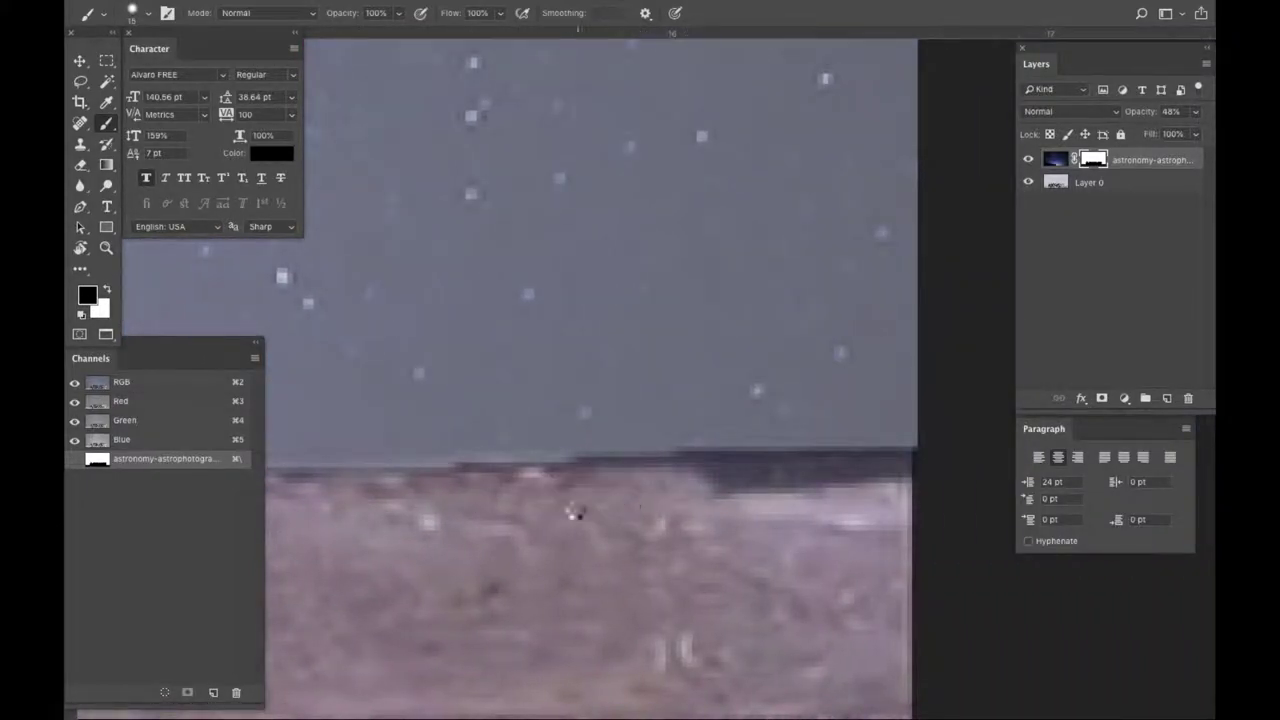
{"action": "left_click_drag", "start_coordinate": [591, 512], "coordinate": [940, 488]}
Mask the stars off the grey jacket's right edge, the boy's face, hood and reddish hair
{"action": "scroll", "coordinate": [600, 300], "scroll_direction": "down", "scroll_amount": 3}
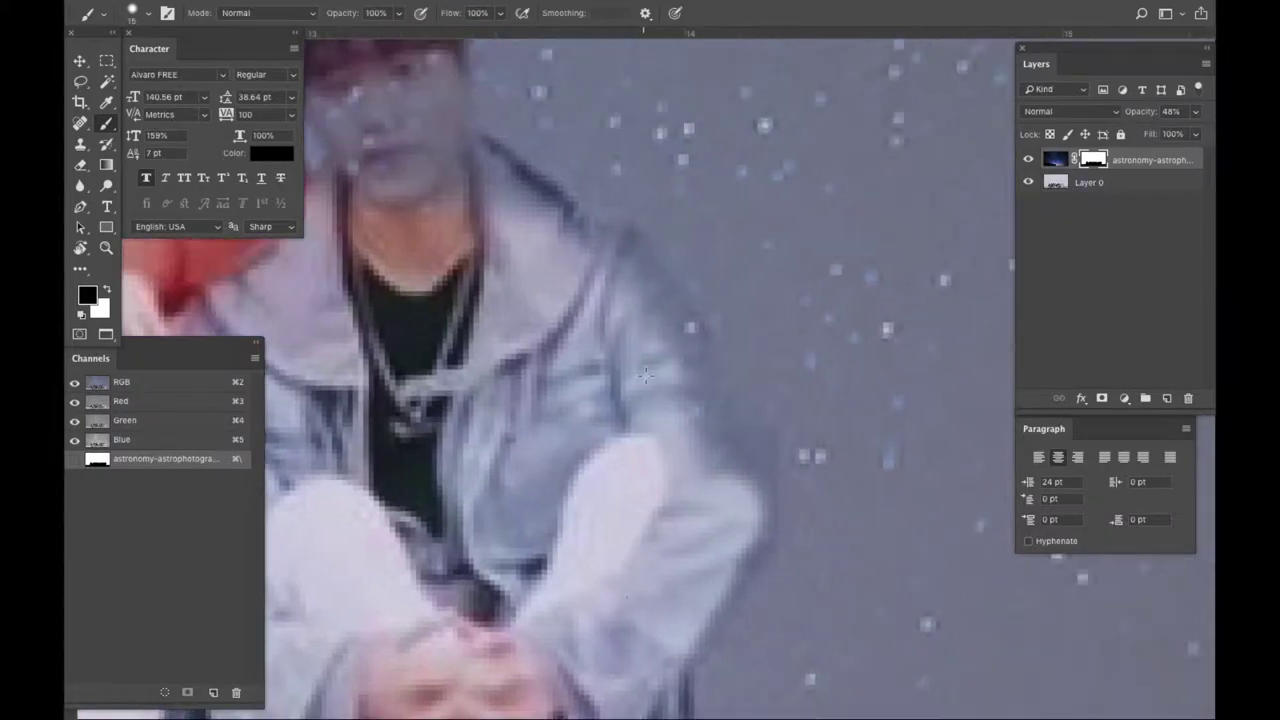
{"action": "left_click_drag", "start_coordinate": [600, 295], "coordinate": [672, 628]}
{"action": "mouse_move", "coordinate": [658, 341]}
{"action": "left_mouse_down"}
{"action": "mouse_move", "coordinate": [486, 166]}
{"action": "mouse_move", "coordinate": [480, 251]}
{"action": "left_mouse_up"}
{"action": "scroll", "coordinate": [480, 251], "scroll_direction": "up", "scroll_amount": 5}
{"action": "mouse_move", "coordinate": [394, 297]}
{"action": "left_mouse_down"}
{"action": "mouse_move", "coordinate": [386, 343]}
{"action": "mouse_move", "coordinate": [549, 643]}
{"action": "mouse_move", "coordinate": [543, 560]}
{"action": "mouse_move", "coordinate": [577, 263]}
{"action": "mouse_move", "coordinate": [472, 312]}
{"action": "left_mouse_up"}
{"action": "scroll", "coordinate": [456, 313], "scroll_direction": "left", "scroll_amount": 3}
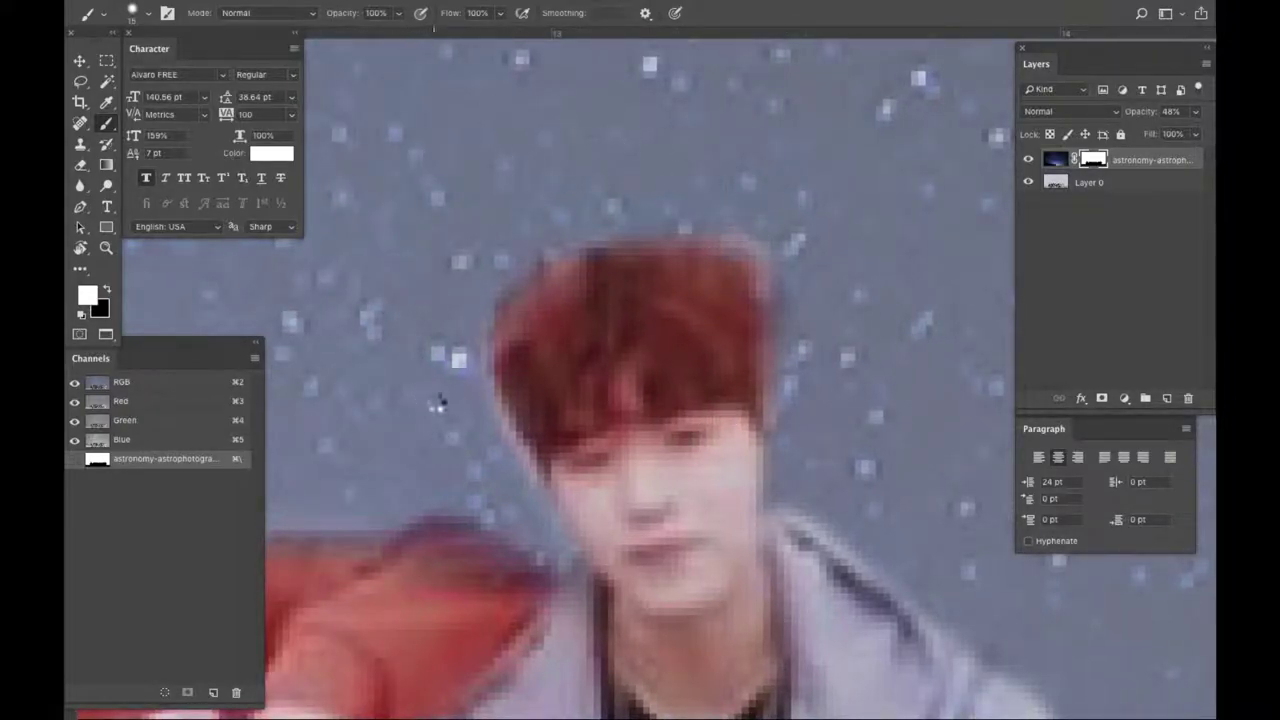
Switch the mask brush to black and clear stars from the red sleeve and shoulder
{"action": "key", "text": "x"}
{"action": "scroll", "coordinate": [586, 451], "scroll_direction": "down", "scroll_amount": 2}
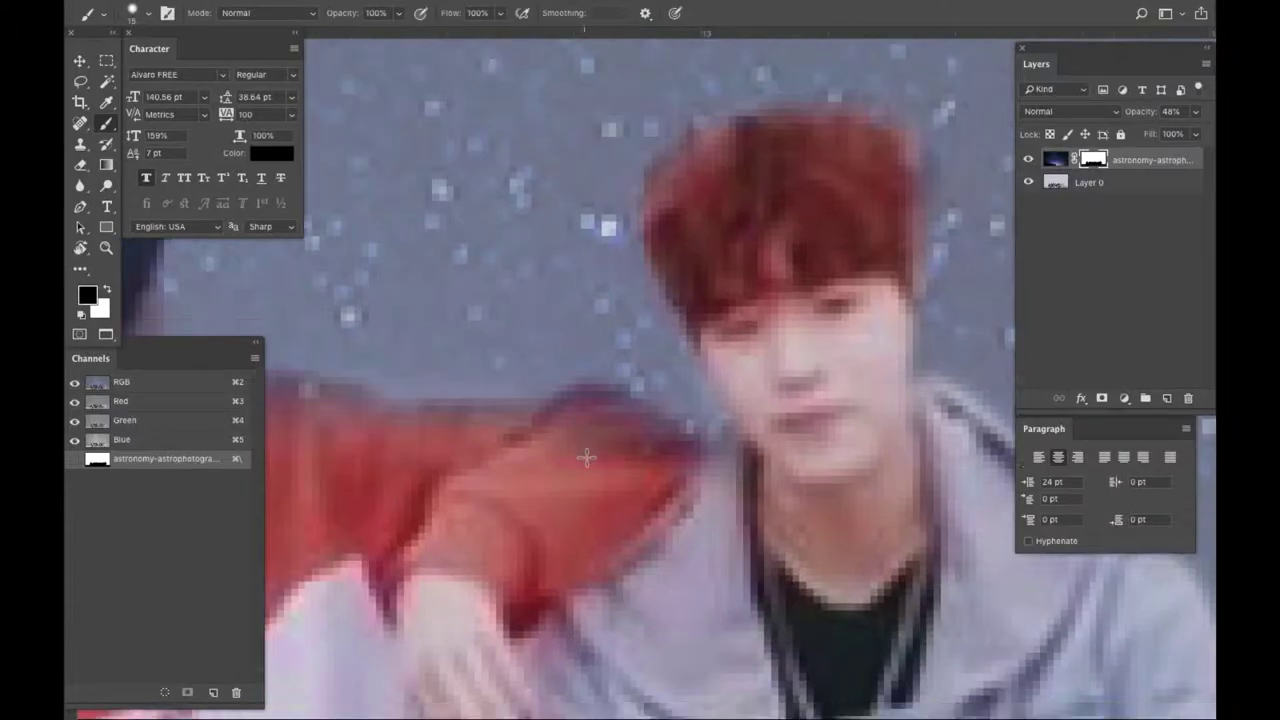
{"action": "scroll", "coordinate": [843, 391], "scroll_direction": "left", "scroll_amount": 3}
{"action": "left_click_drag", "start_coordinate": [843, 391], "coordinate": [955, 405]}
{"action": "scroll", "coordinate": [718, 372], "scroll_direction": "down", "scroll_amount": 2}
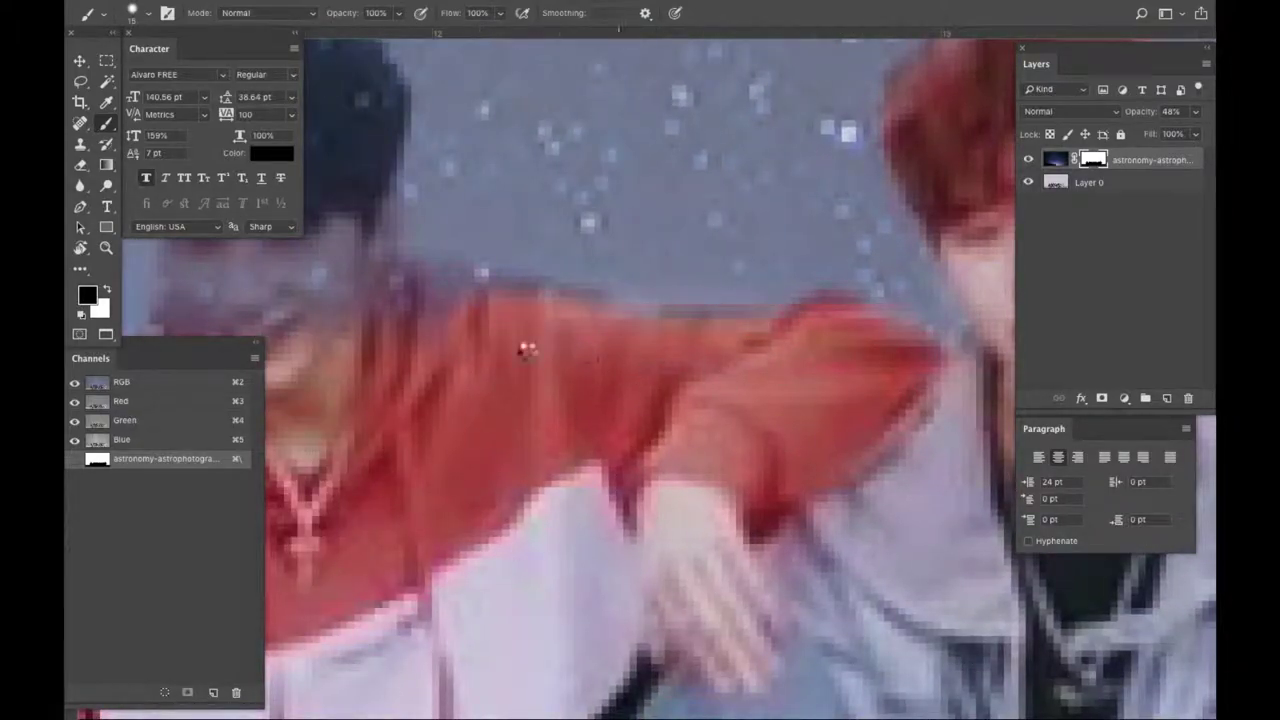
{"action": "left_click_drag", "start_coordinate": [526, 346], "coordinate": [514, 343]}
Clear the stars from the red-hoodie boy's face, hoodie and neck
{"action": "scroll", "coordinate": [514, 343], "scroll_direction": "up", "scroll_amount": 2}
{"action": "left_click_drag", "start_coordinate": [640, 380], "coordinate": [678, 405]}
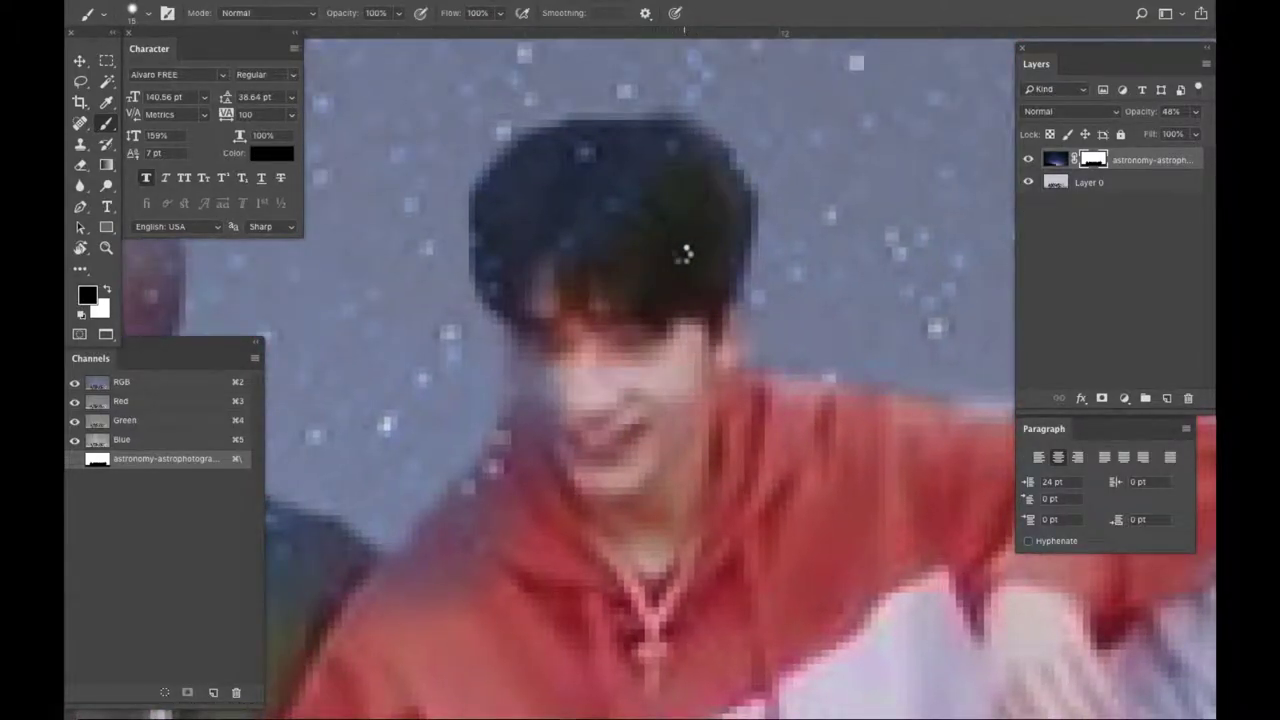
{"action": "left_click_drag", "start_coordinate": [566, 355], "coordinate": [428, 624]}
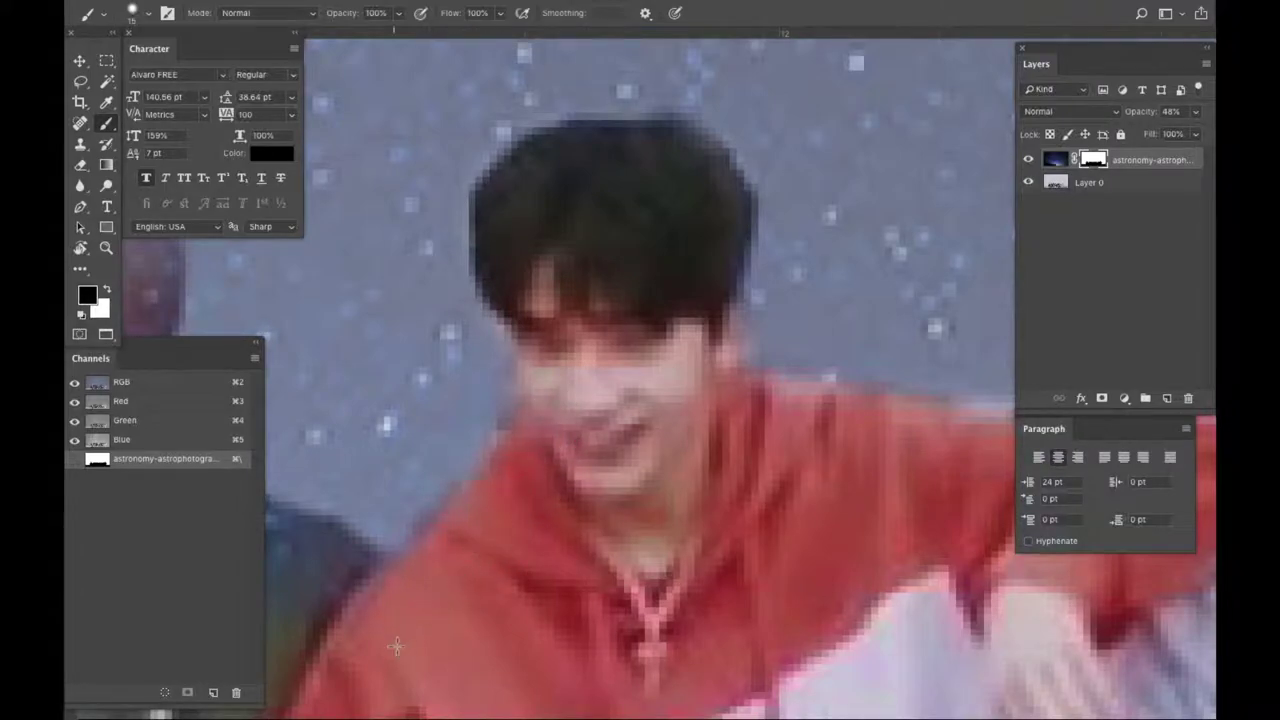
{"action": "scroll", "coordinate": [396, 651], "scroll_direction": "left", "scroll_amount": 5}
{"action": "mouse_move", "coordinate": [557, 457]}
{"action": "left_mouse_down"}
{"action": "mouse_move", "coordinate": [514, 400]}
{"action": "mouse_move", "coordinate": [627, 541]}
{"action": "left_mouse_up"}
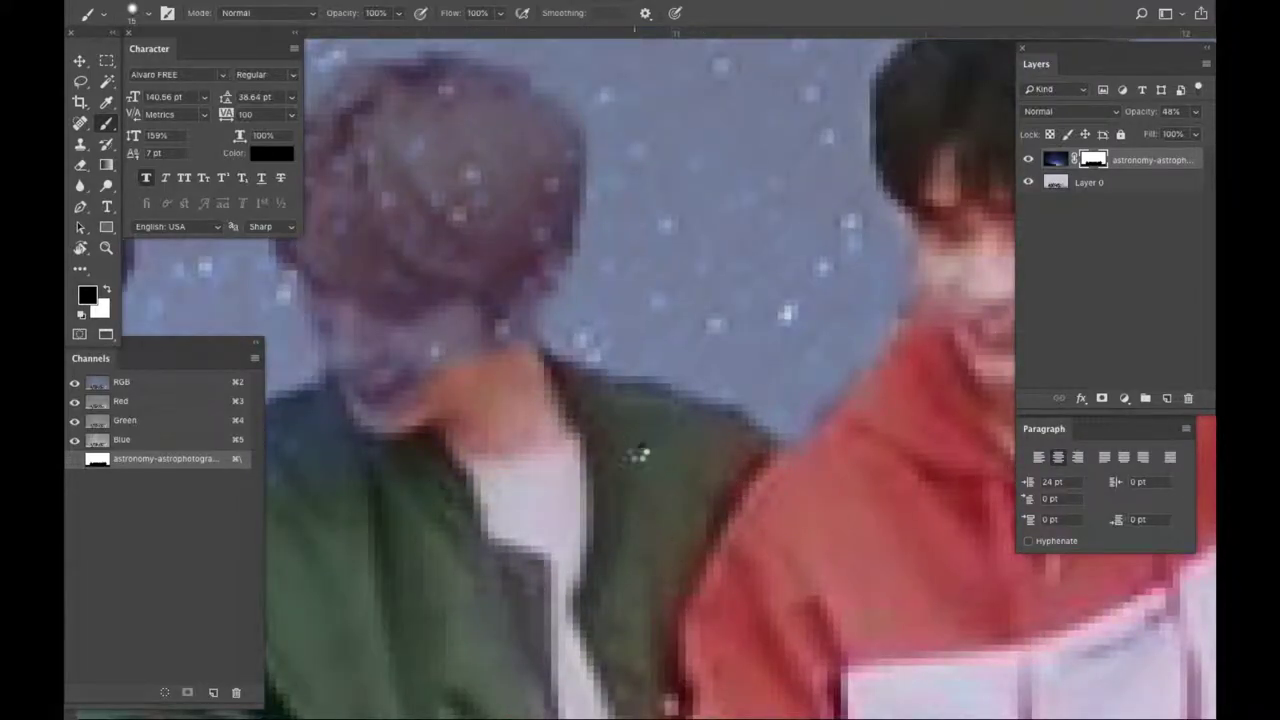
Reveal the green-jacket boy's orange hair and face through the stars
{"action": "scroll", "coordinate": [641, 451], "scroll_direction": "left", "scroll_amount": 5}
{"action": "scroll", "coordinate": [641, 451], "scroll_direction": "up", "scroll_amount": 2}
{"action": "mouse_move", "coordinate": [660, 175]}
{"action": "left_mouse_down"}
{"action": "mouse_move", "coordinate": [580, 260]}
{"action": "mouse_move", "coordinate": [651, 386]}
{"action": "mouse_move", "coordinate": [694, 260]}
{"action": "left_mouse_up"}
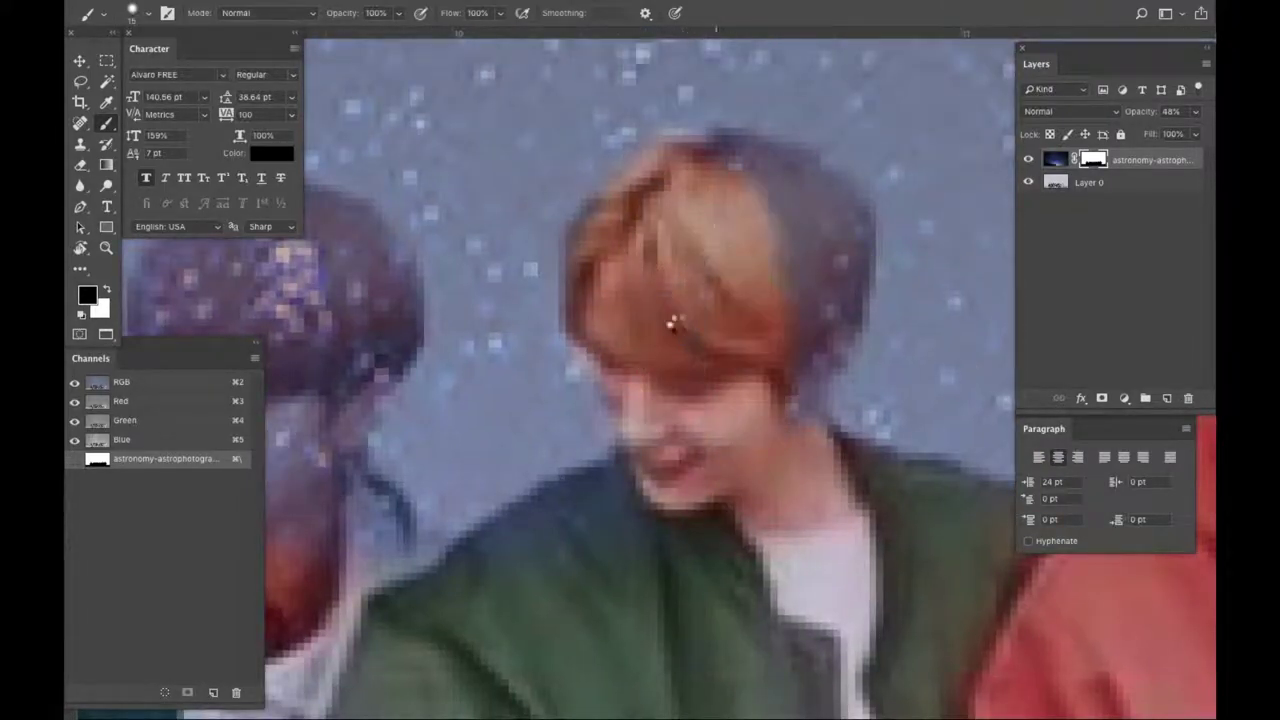
{"action": "mouse_move", "coordinate": [724, 197]}
{"action": "left_mouse_down"}
{"action": "mouse_move", "coordinate": [837, 251]}
{"action": "mouse_move", "coordinate": [780, 251]}
{"action": "mouse_move", "coordinate": [606, 307]}
{"action": "left_mouse_up"}
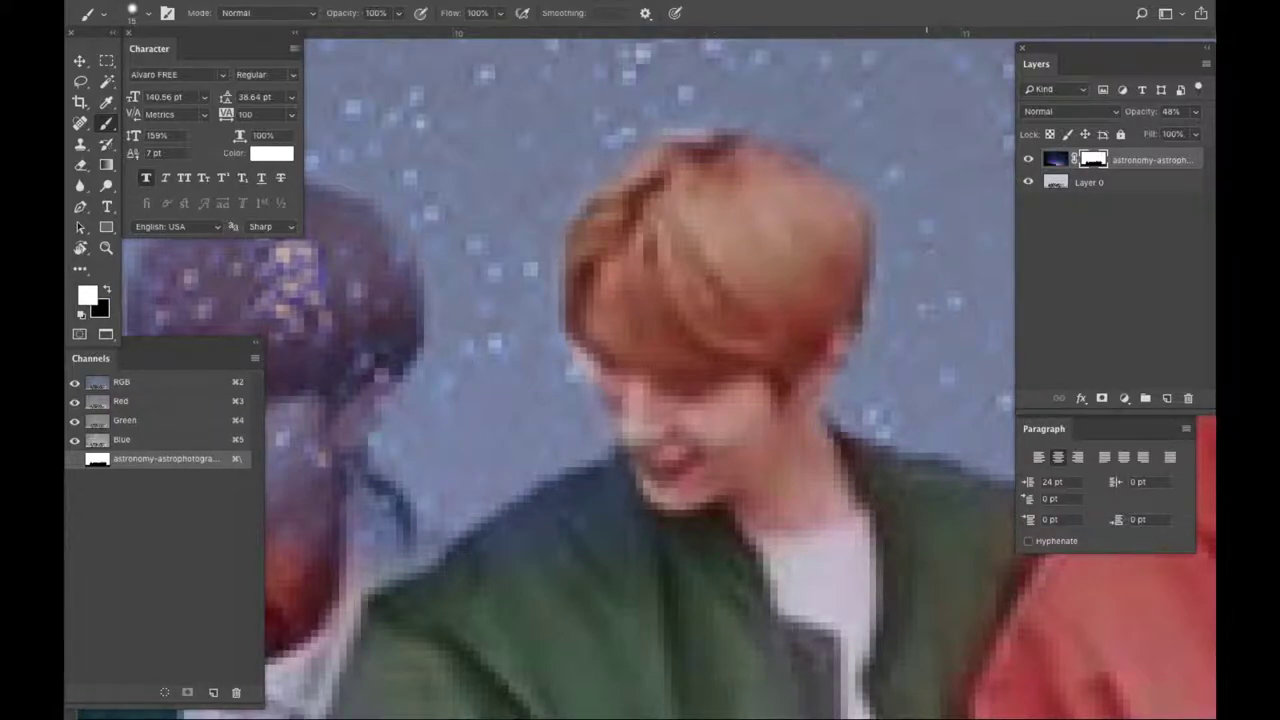
Paint black again to clear the neighbouring member's head, face and neck
{"action": "key", "text": "x"}
{"action": "scroll", "coordinate": [756, 345], "scroll_direction": "down", "scroll_amount": 5}
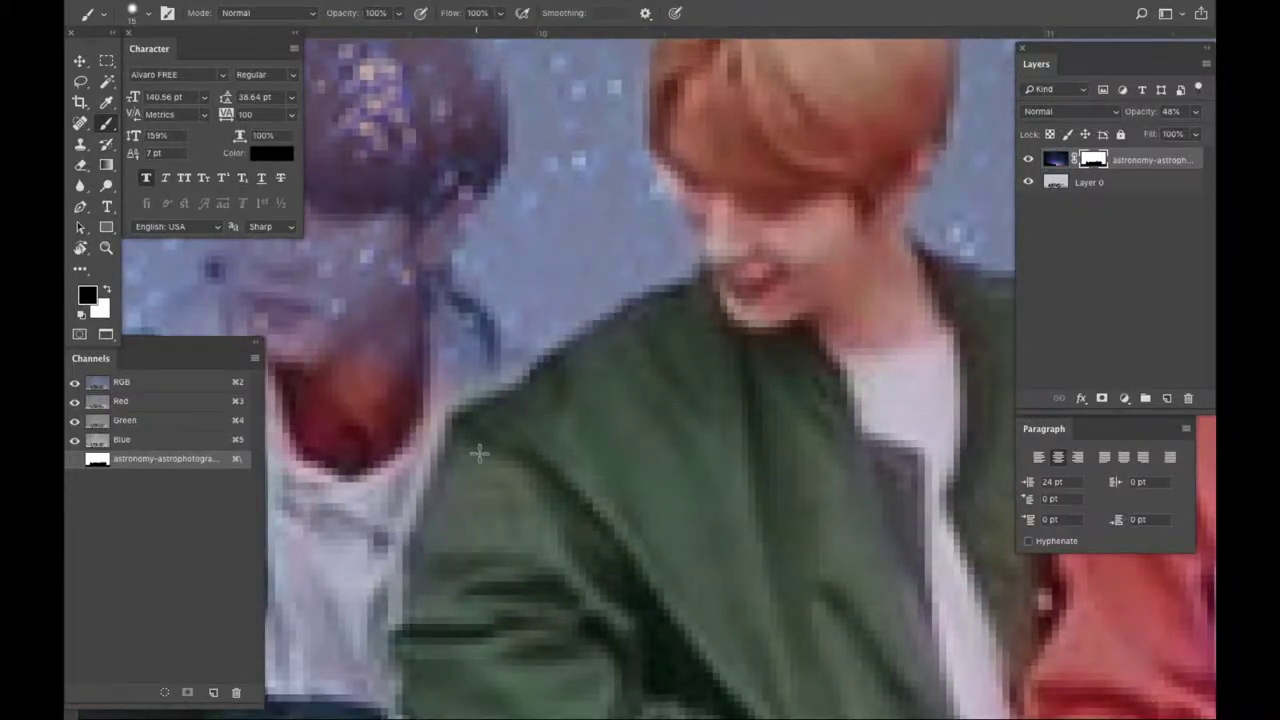
{"action": "scroll", "coordinate": [479, 453], "scroll_direction": "left", "scroll_amount": 5}
{"action": "mouse_move", "coordinate": [650, 100]}
{"action": "left_mouse_down"}
{"action": "mouse_move", "coordinate": [557, 186]}
{"action": "mouse_move", "coordinate": [560, 330]}
{"action": "mouse_move", "coordinate": [519, 393]}
{"action": "left_mouse_up"}
{"action": "mouse_move", "coordinate": [680, 280]}
{"action": "left_mouse_down"}
{"action": "mouse_move", "coordinate": [671, 500]}
{"action": "mouse_move", "coordinate": [743, 366]}
{"action": "mouse_move", "coordinate": [730, 122]}
{"action": "left_mouse_up"}
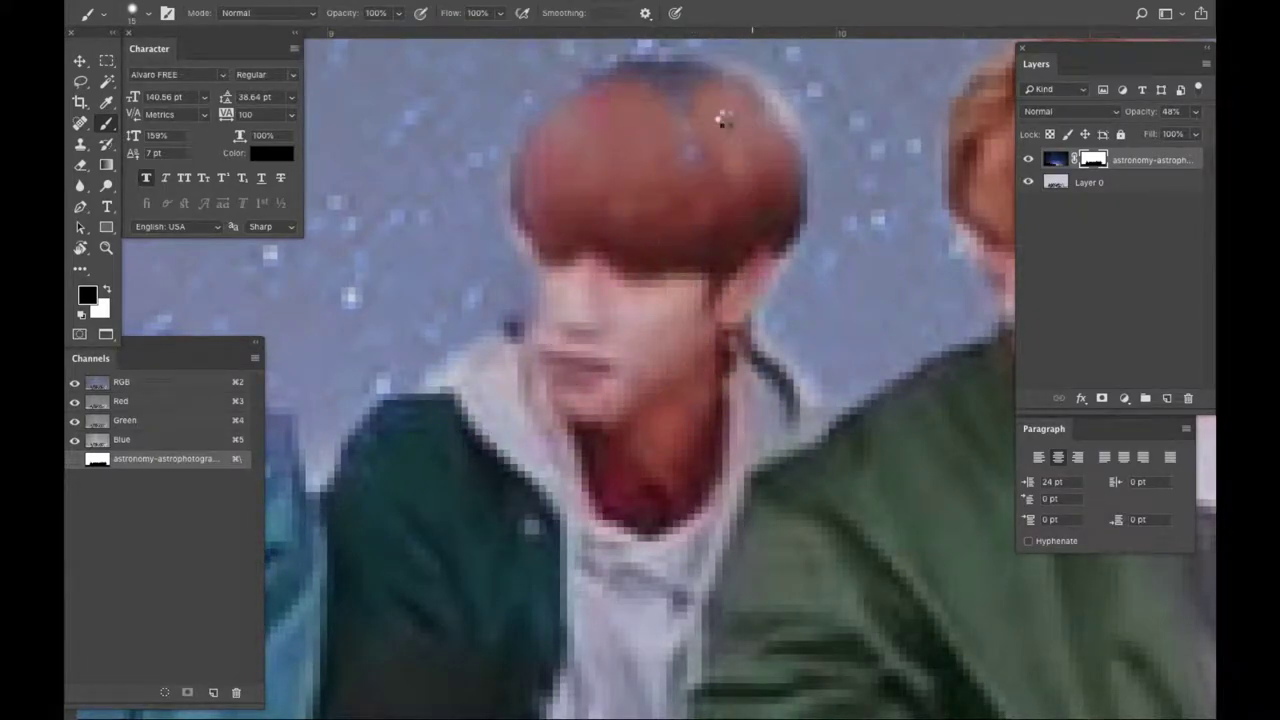
{"action": "scroll", "coordinate": [587, 168], "scroll_direction": "up", "scroll_amount": 3}
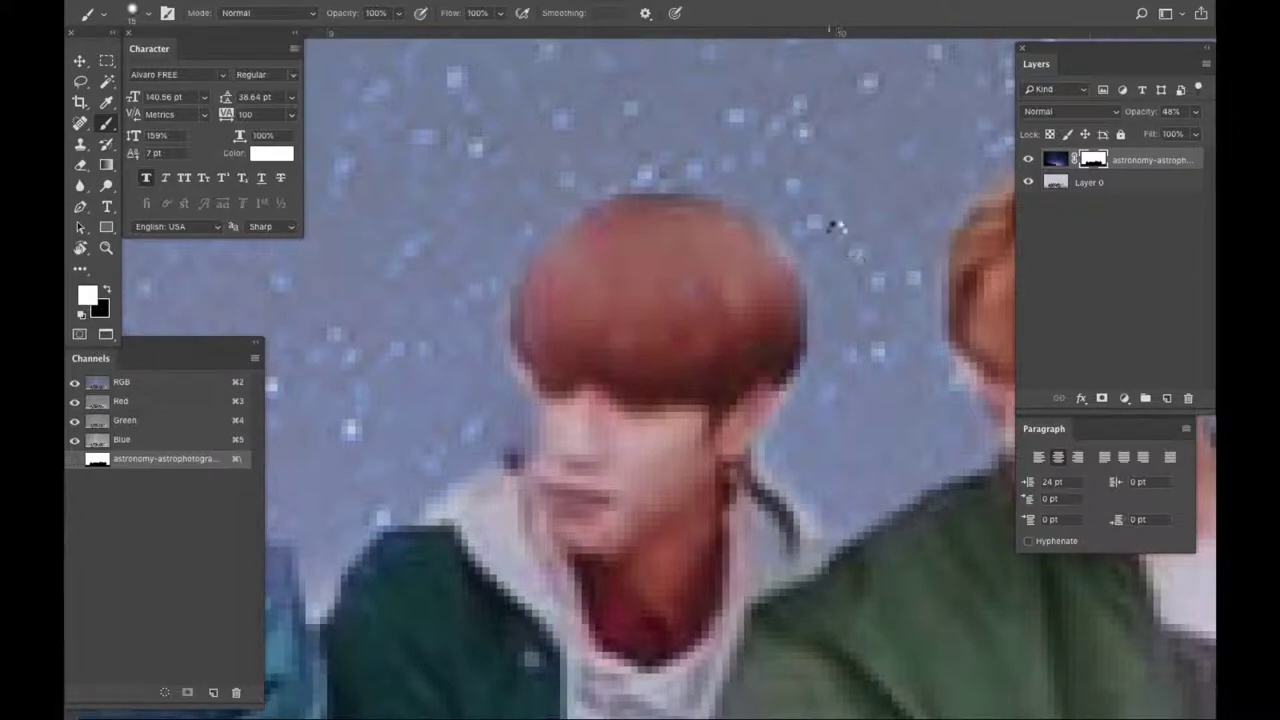
{"action": "scroll", "coordinate": [813, 192], "scroll_direction": "down", "scroll_amount": 3}
{"action": "scroll", "coordinate": [450, 190], "scroll_direction": "left", "scroll_amount": 3}
{"action": "scroll", "coordinate": [430, 140], "scroll_direction": "down", "scroll_amount": 2}
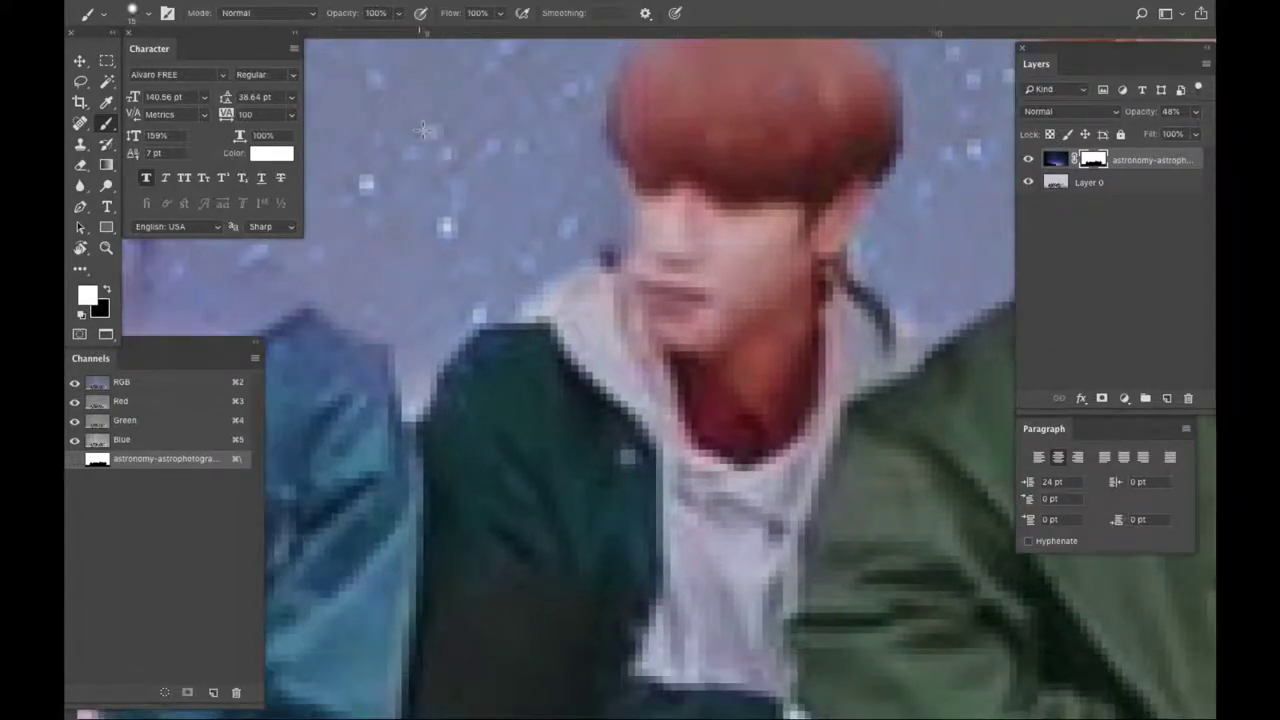
{"action": "scroll", "coordinate": [478, 465], "scroll_direction": "left", "scroll_amount": 8}
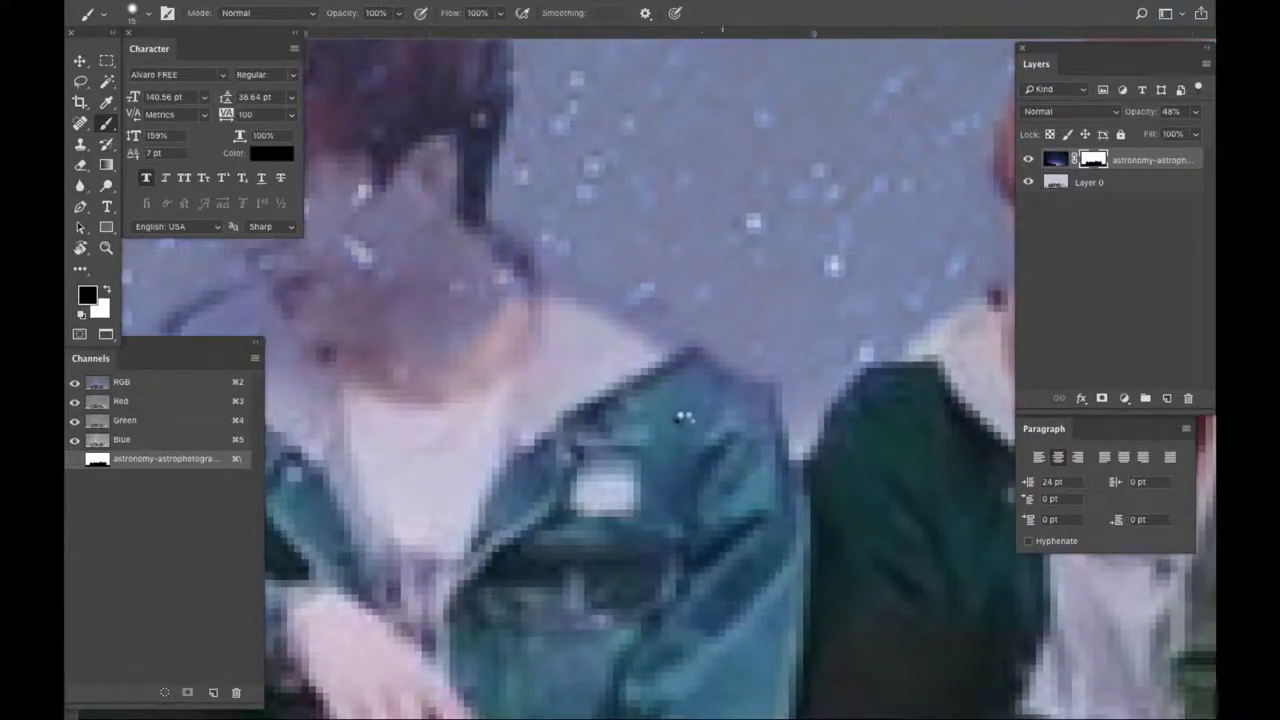
Clear the dark star patch over a member's ear and hair
{"action": "scroll", "coordinate": [590, 352], "scroll_direction": "left", "scroll_amount": 7}
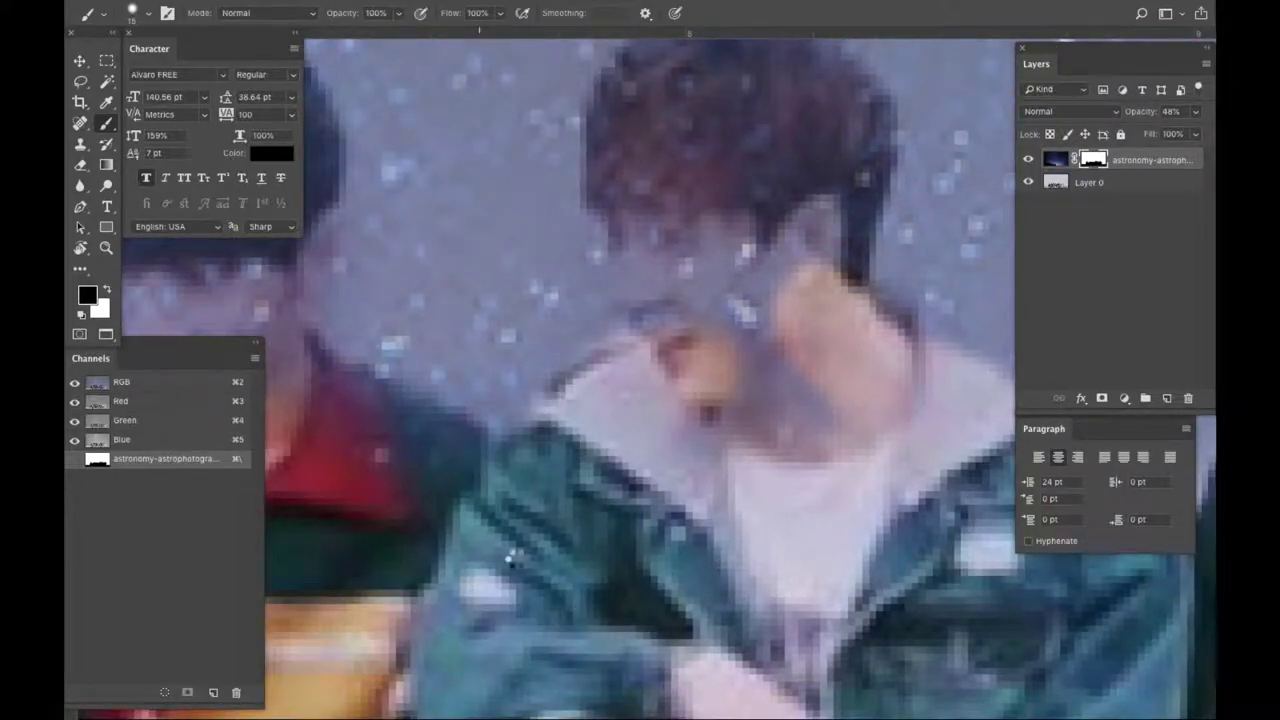
{"action": "scroll", "coordinate": [650, 220], "scroll_direction": "up", "scroll_amount": 1}
{"action": "scroll", "coordinate": [647, 229], "scroll_direction": "up", "scroll_amount": 2}
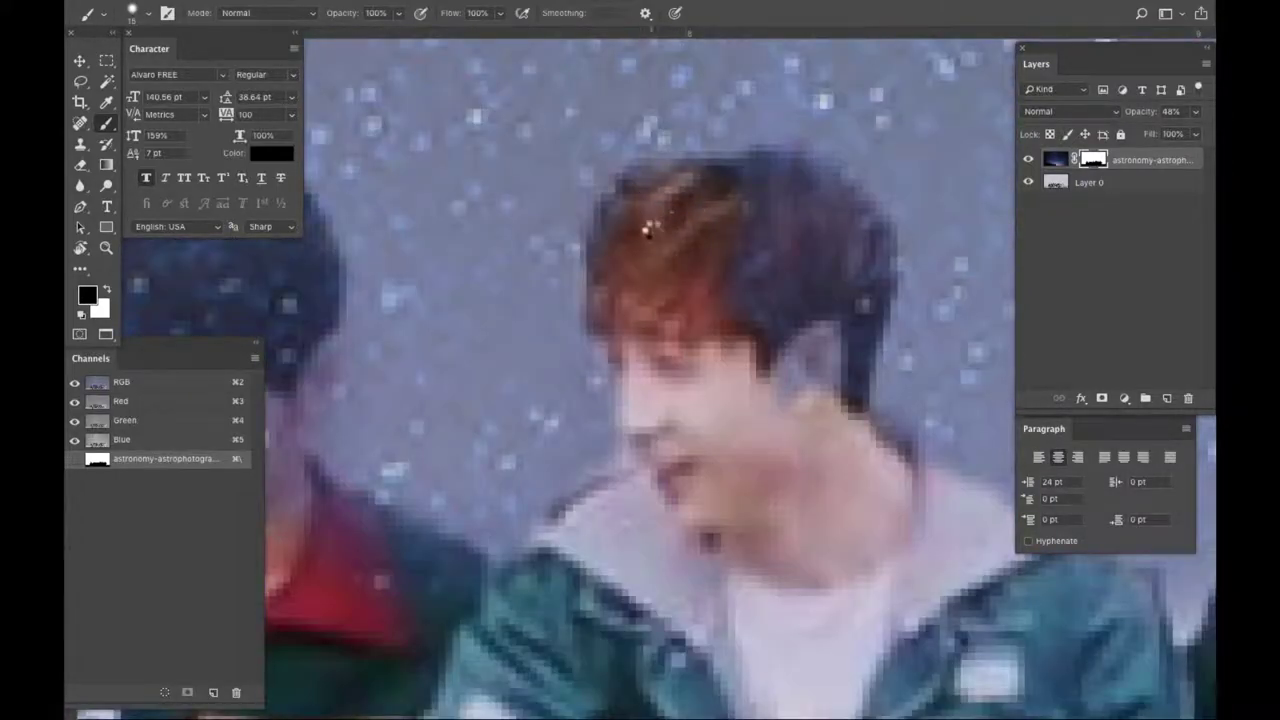
{"action": "left_click_drag", "start_coordinate": [847, 300], "coordinate": [766, 307]}
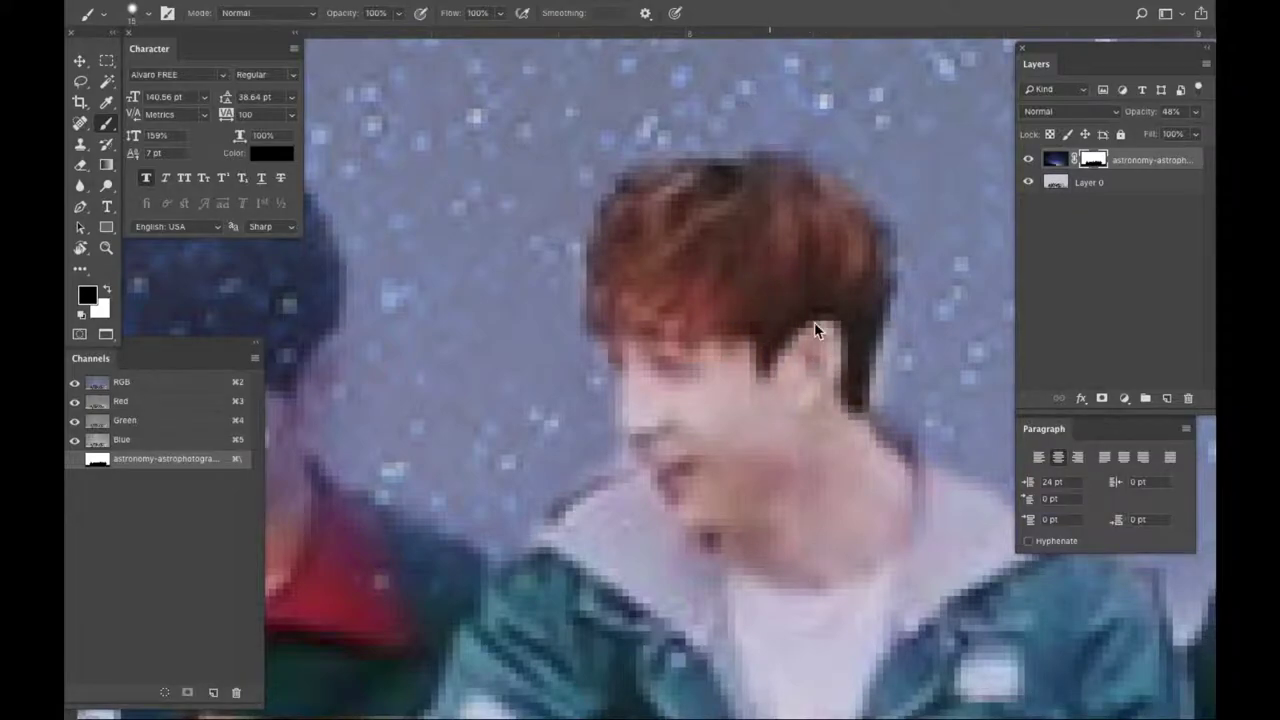
Paint black to clear stars from the next members' faces and hair
{"action": "scroll", "coordinate": [955, 295], "scroll_direction": "down", "scroll_amount": 3}
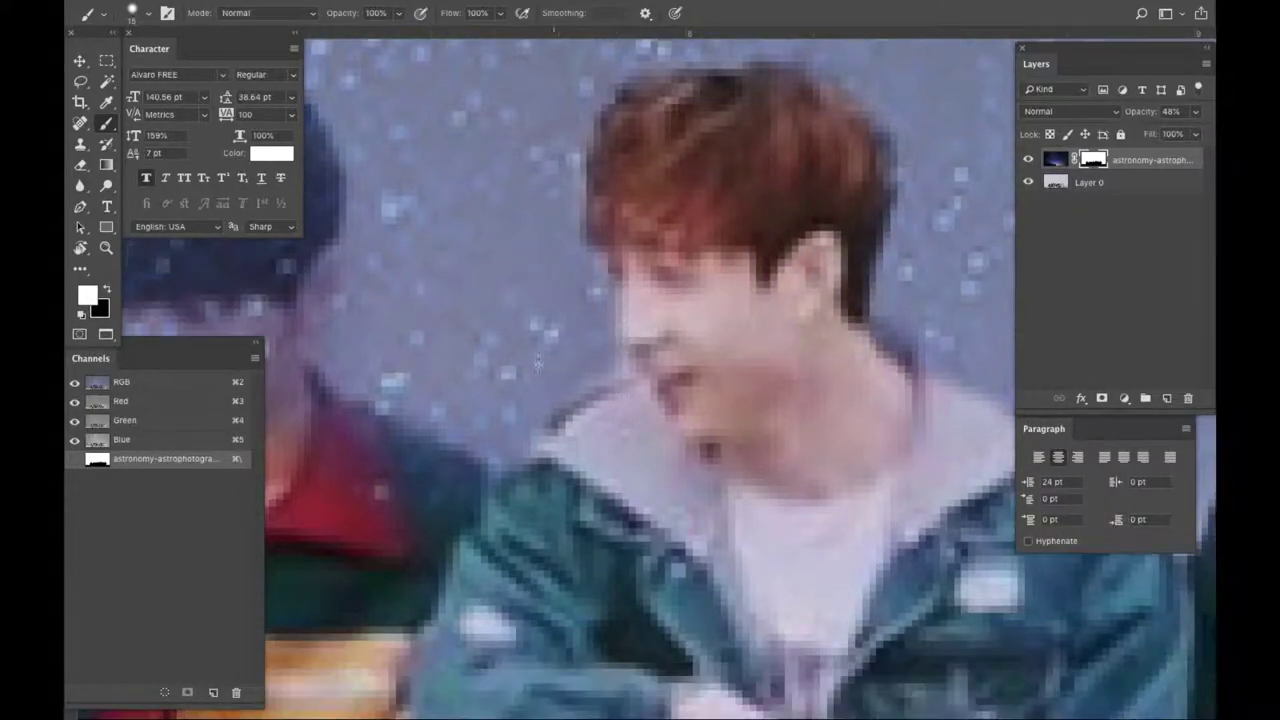
{"action": "scroll", "coordinate": [820, 370], "scroll_direction": "right", "scroll_amount": 1}
{"action": "scroll", "coordinate": [697, 432], "scroll_direction": "right", "scroll_amount": 4}
{"action": "key", "text": "x"}
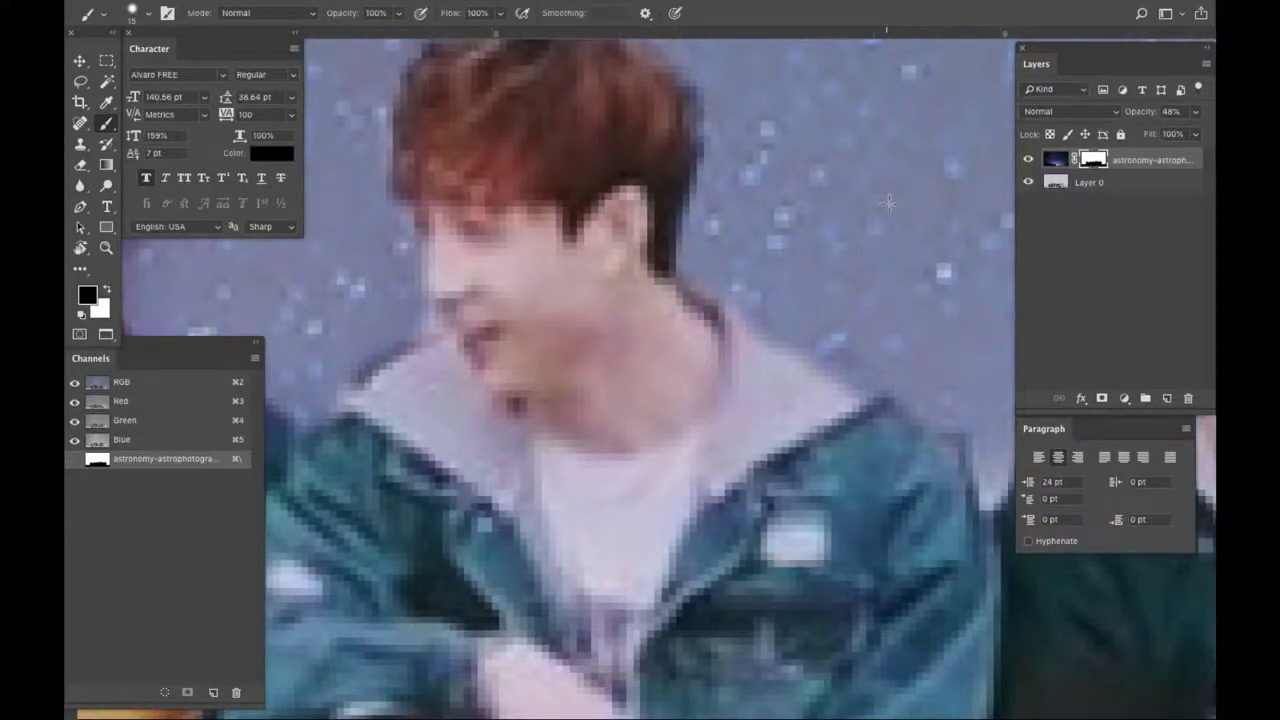
{"action": "scroll", "coordinate": [800, 260], "scroll_direction": "down", "scroll_amount": 1}
{"action": "scroll", "coordinate": [760, 290], "scroll_direction": "right", "scroll_amount": 3}
{"action": "scroll", "coordinate": [810, 470], "scroll_direction": "left", "scroll_amount": 10}
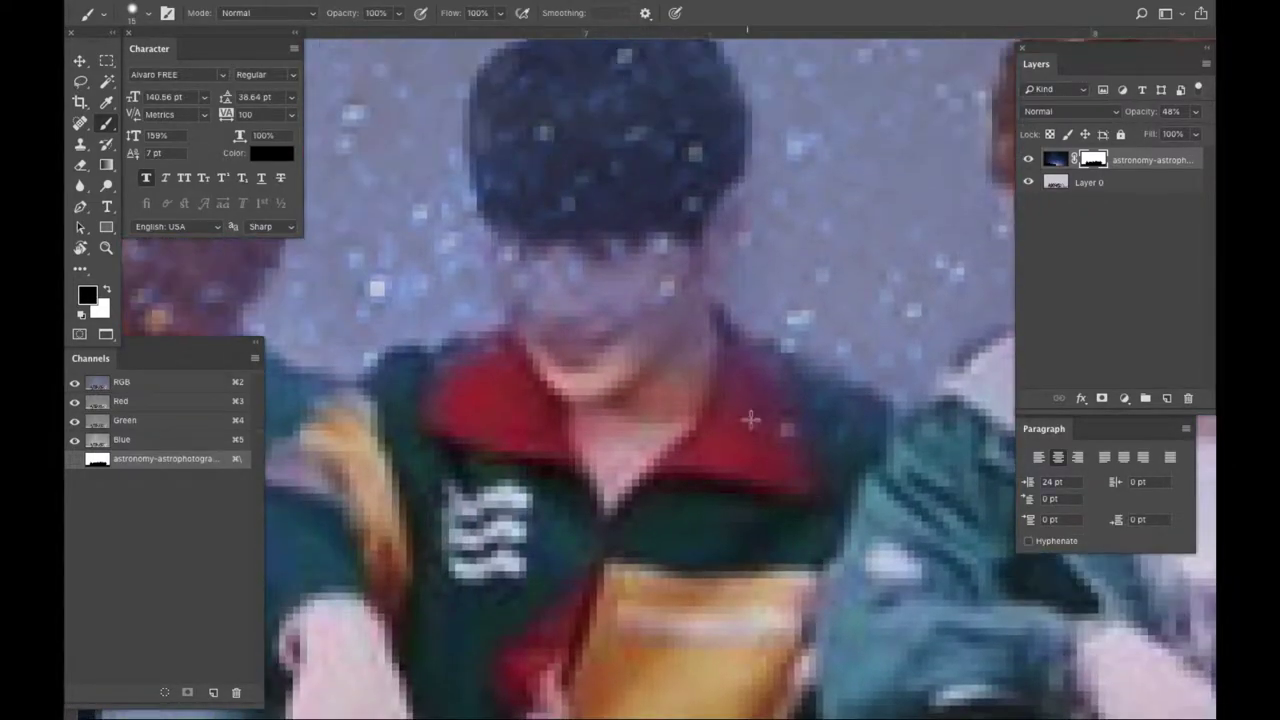
{"action": "mouse_move", "coordinate": [700, 340]}
{"action": "left_mouse_down"}
{"action": "mouse_move", "coordinate": [591, 223]}
{"action": "mouse_move", "coordinate": [478, 390]}
{"action": "left_mouse_up"}
{"action": "scroll", "coordinate": [468, 470], "scroll_direction": "up", "scroll_amount": 3}
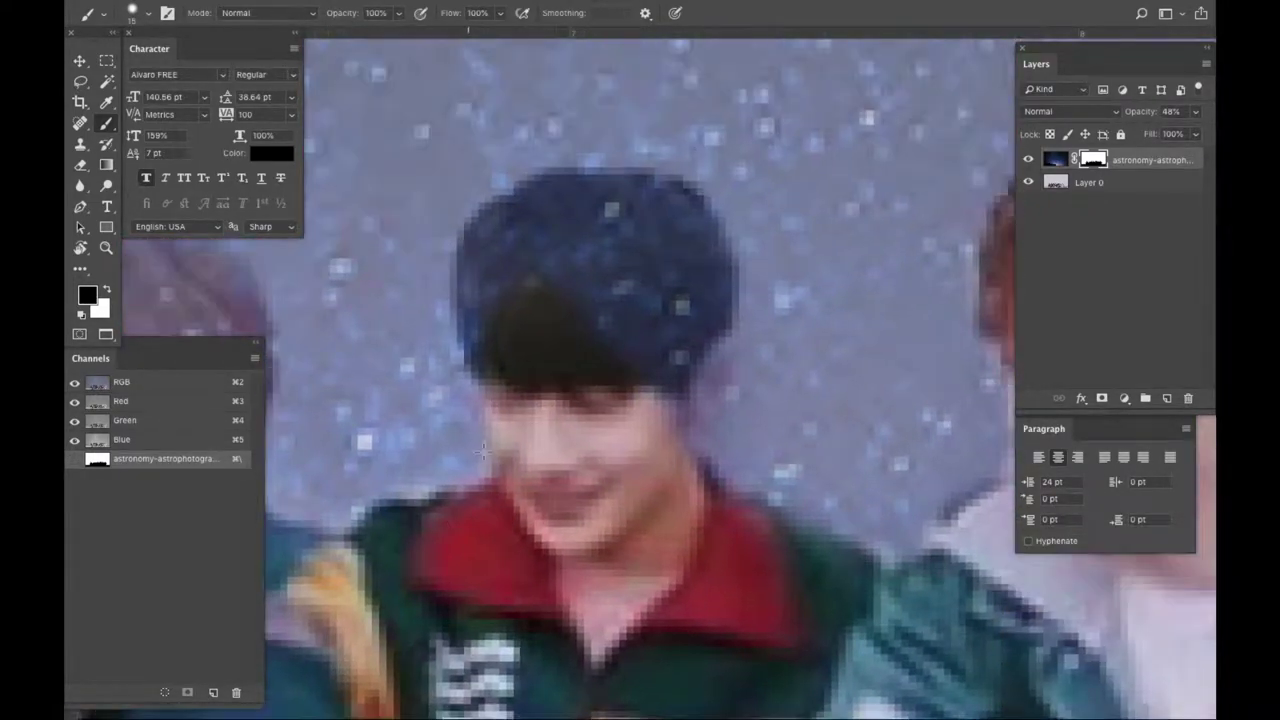
{"action": "left_click_drag", "start_coordinate": [617, 234], "coordinate": [685, 362]}
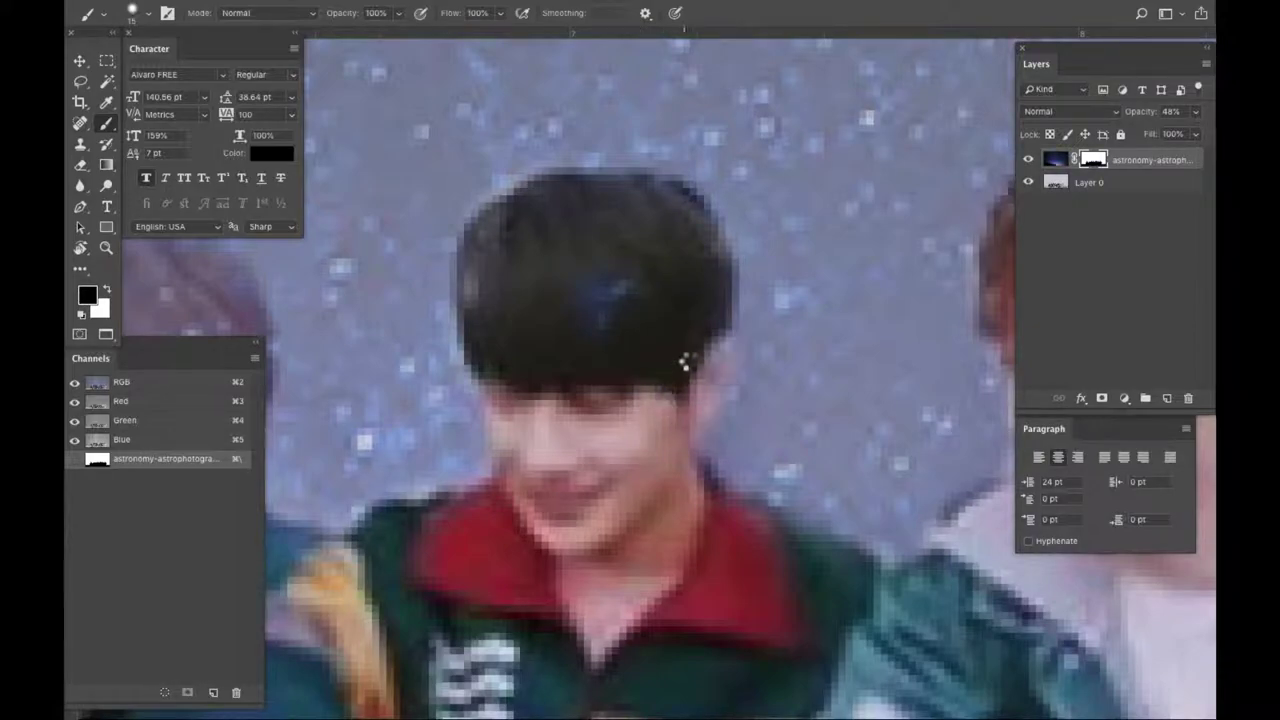
{"action": "scroll", "coordinate": [597, 275], "scroll_direction": "left", "scroll_amount": 10}
{"action": "mouse_move", "coordinate": [597, 275]}
{"action": "left_mouse_down"}
{"action": "mouse_move", "coordinate": [500, 223]}
{"action": "mouse_move", "coordinate": [457, 320]}
{"action": "mouse_move", "coordinate": [521, 400]}
{"action": "mouse_move", "coordinate": [623, 271]}
{"action": "mouse_move", "coordinate": [548, 181]}
{"action": "left_mouse_up"}
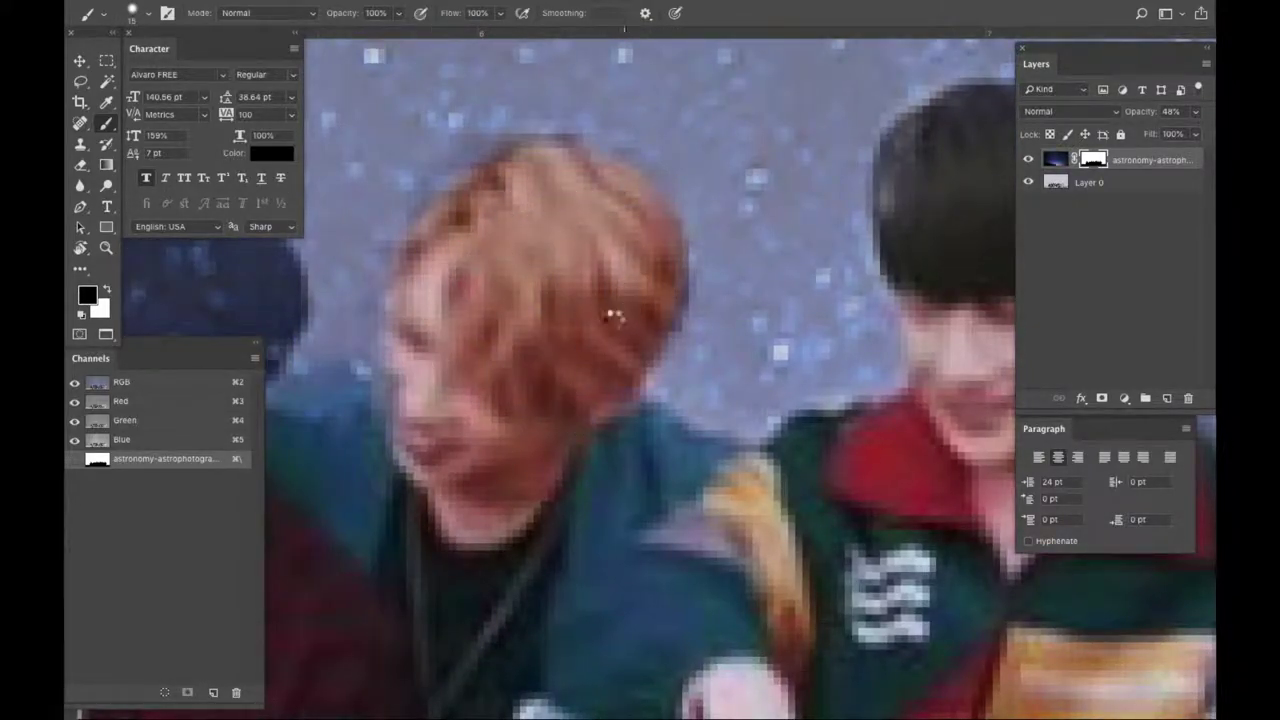
Brush the stars off the dark-haired member and the seat area
{"action": "scroll", "coordinate": [437, 388], "scroll_direction": "left", "scroll_amount": 5}
{"action": "scroll", "coordinate": [636, 441], "scroll_direction": "left", "scroll_amount": 10}
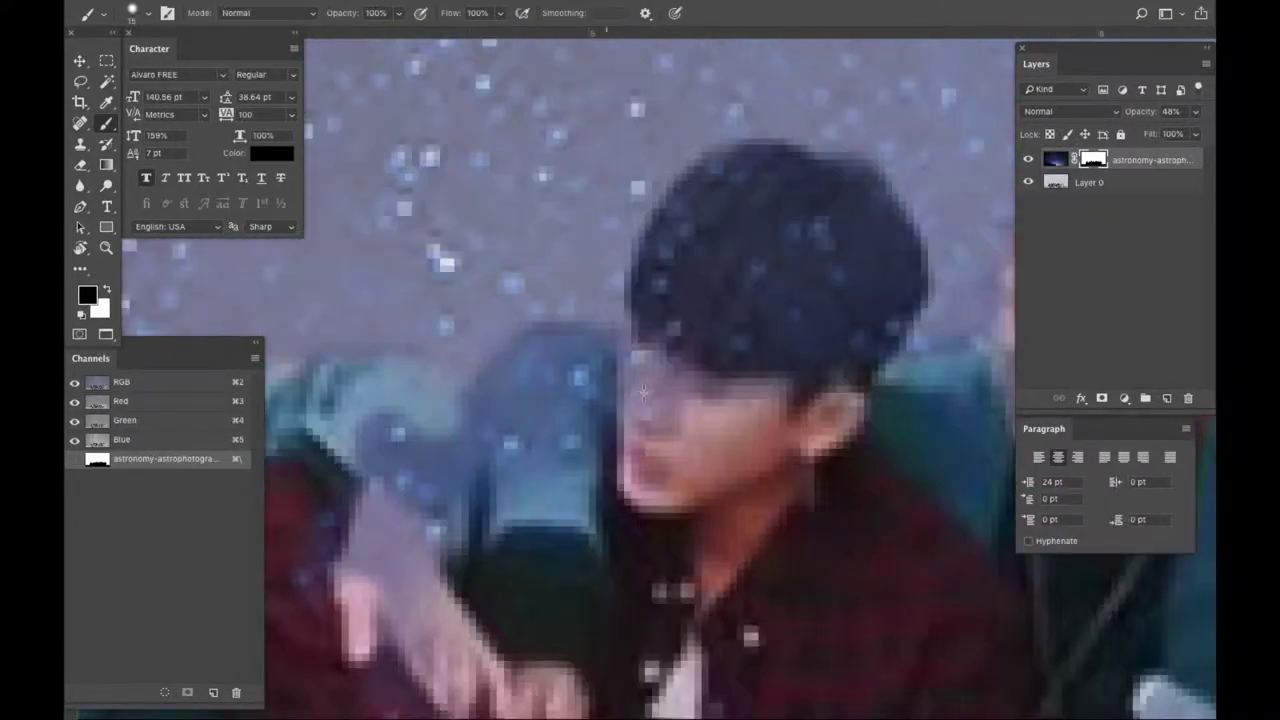
{"action": "mouse_move", "coordinate": [848, 226]}
{"action": "left_mouse_down"}
{"action": "mouse_move", "coordinate": [829, 371]}
{"action": "mouse_move", "coordinate": [670, 425]}
{"action": "left_mouse_up"}
{"action": "scroll", "coordinate": [670, 425], "scroll_direction": "left", "scroll_amount": 3}
{"action": "mouse_move", "coordinate": [706, 380]}
{"action": "left_mouse_down"}
{"action": "mouse_move", "coordinate": [688, 376]}
{"action": "mouse_move", "coordinate": [671, 586]}
{"action": "left_mouse_up"}
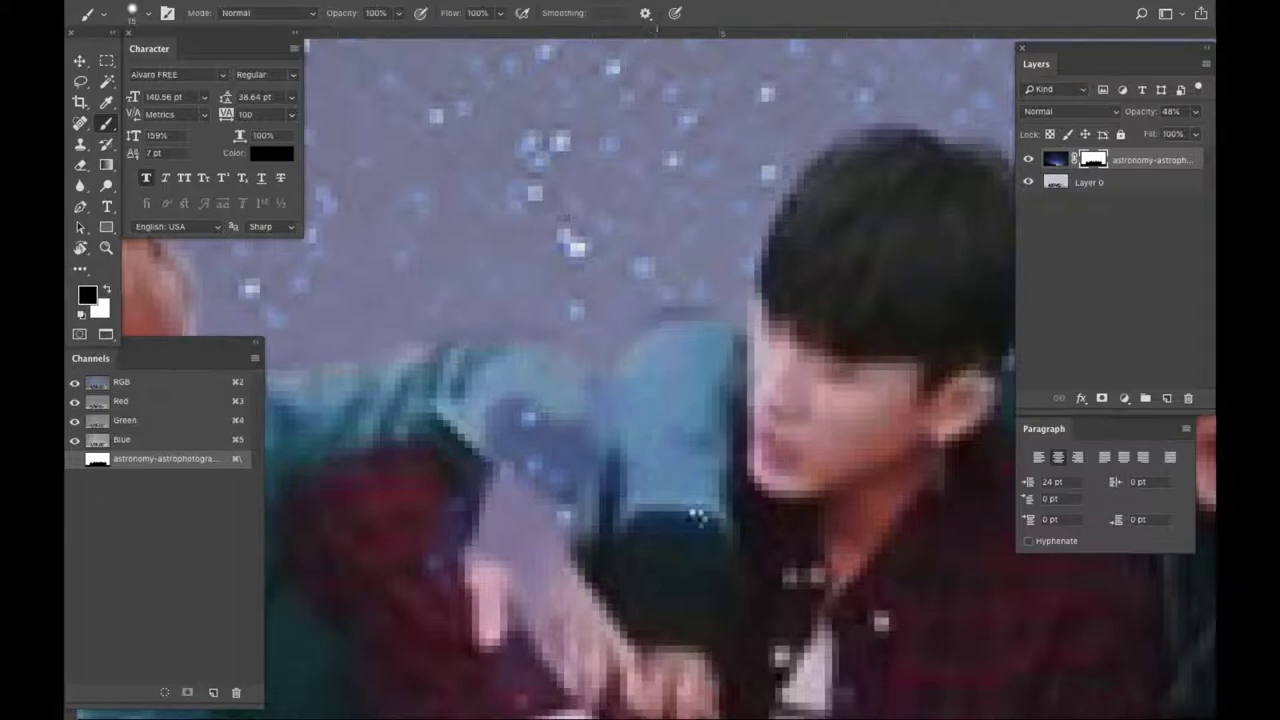
{"action": "scroll", "coordinate": [671, 586], "scroll_direction": "left", "scroll_amount": 6}
{"action": "left_click_drag", "start_coordinate": [749, 337], "coordinate": [580, 409]}
Swap colours and paint out the white stripe along the pavement edge
{"action": "scroll", "coordinate": [580, 409], "scroll_direction": "left", "scroll_amount": 4}
{"action": "scroll", "coordinate": [765, 350], "scroll_direction": "down", "scroll_amount": 3}
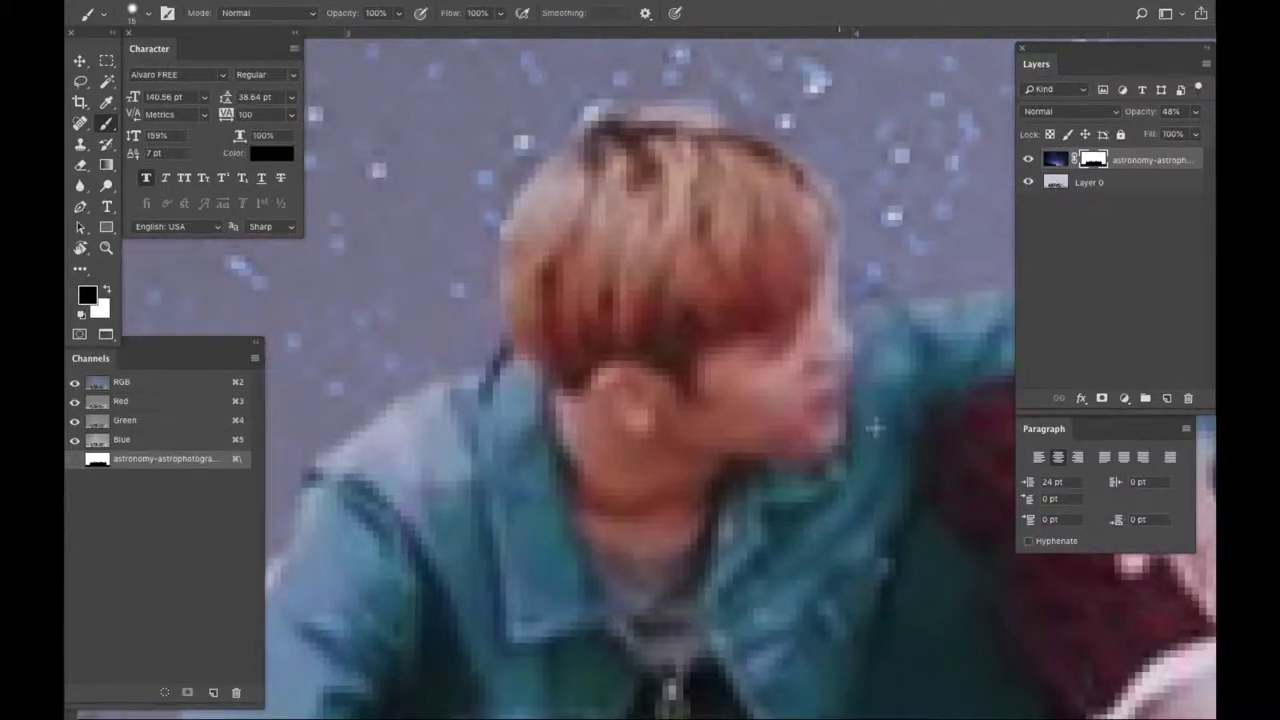
{"action": "scroll", "coordinate": [710, 358], "scroll_direction": "down", "scroll_amount": 2}
{"action": "scroll", "coordinate": [710, 358], "scroll_direction": "down", "scroll_amount": 2}
{"action": "key", "text": "x"}
{"action": "scroll", "coordinate": [710, 358], "scroll_direction": "up", "scroll_amount": 3}
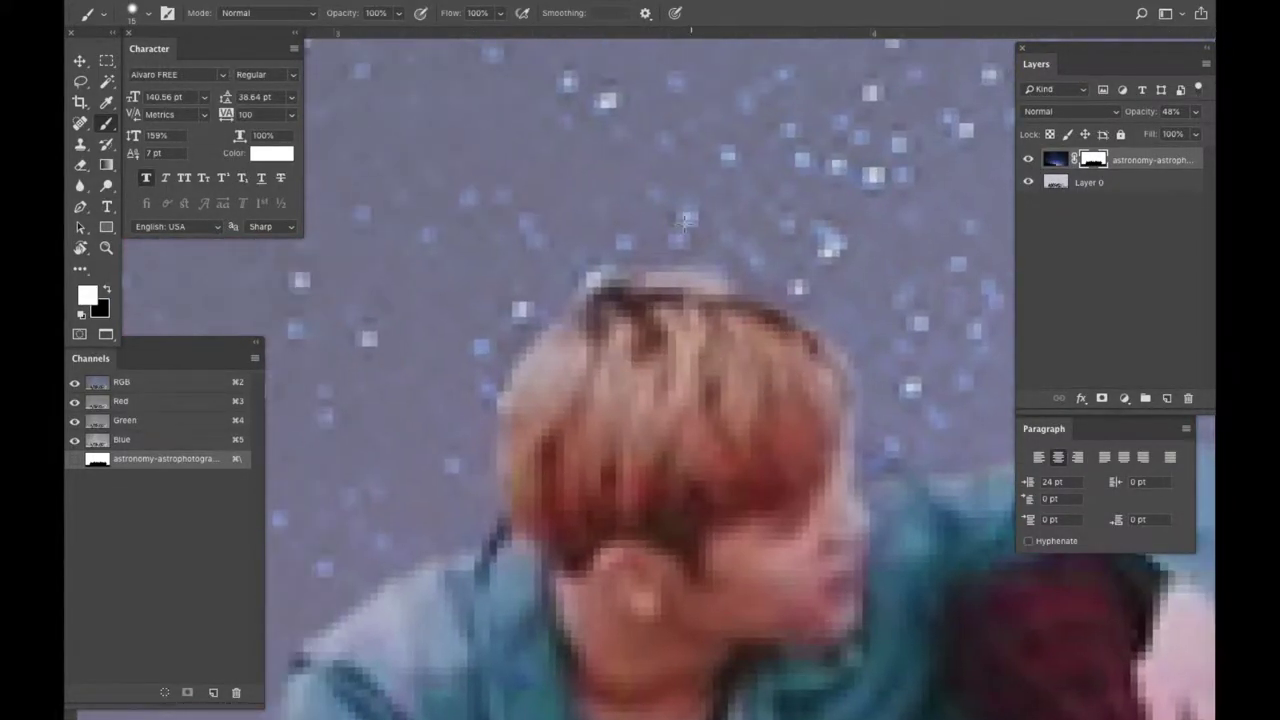
{"action": "scroll", "coordinate": [651, 220], "scroll_direction": "down", "scroll_amount": 3}
{"action": "scroll", "coordinate": [651, 220], "scroll_direction": "up", "scroll_amount": 3}
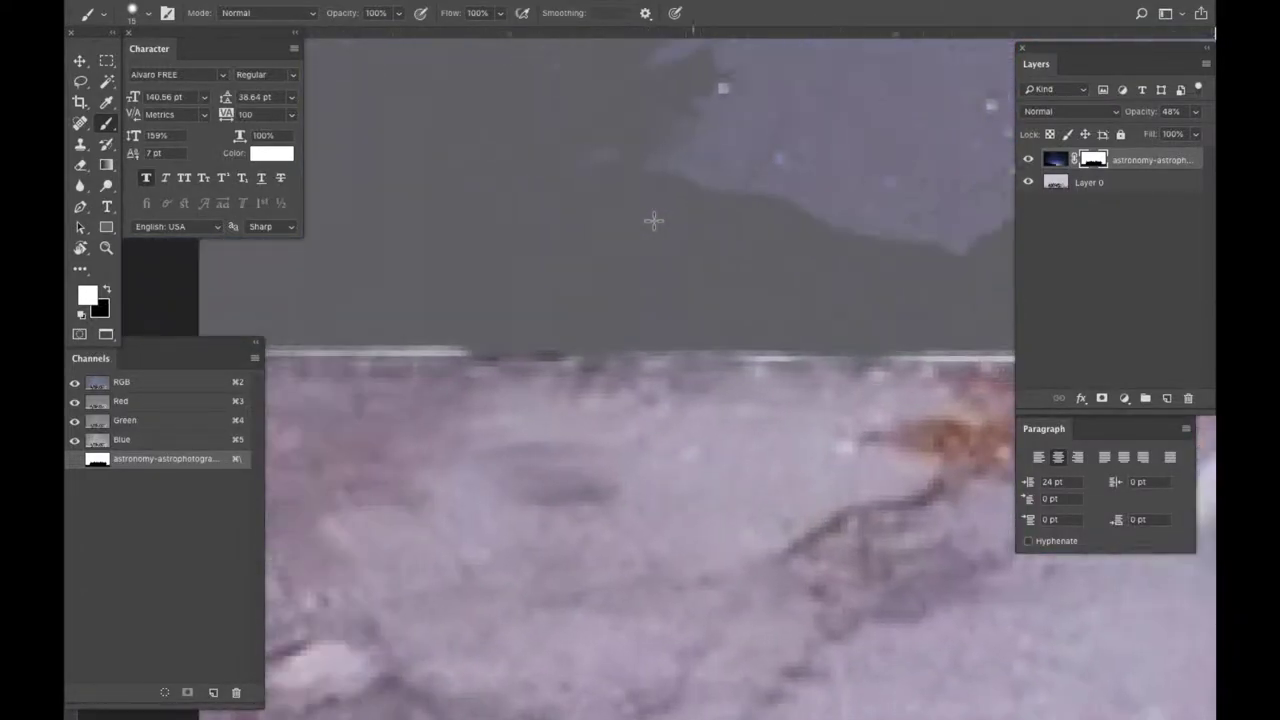
{"action": "scroll", "coordinate": [591, 318], "scroll_direction": "up", "scroll_amount": 1}
{"action": "scroll", "coordinate": [609, 274], "scroll_direction": "down", "scroll_amount": 2}
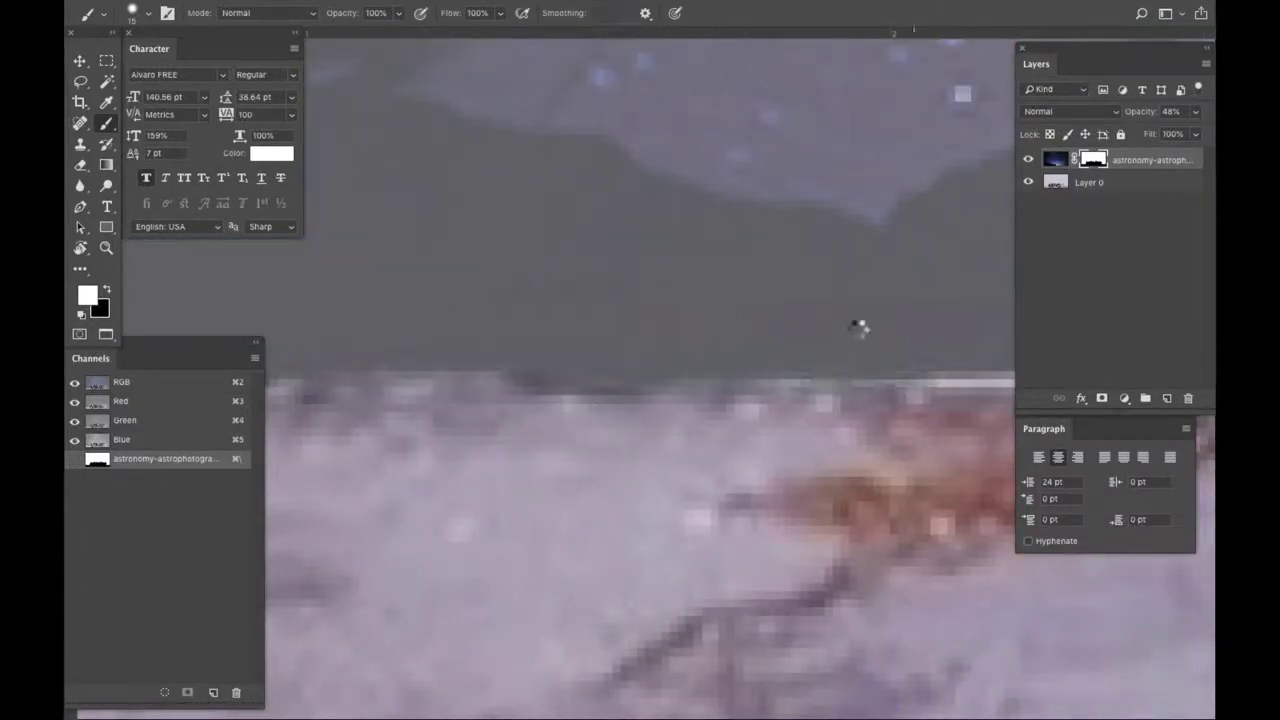
{"action": "scroll", "coordinate": [671, 311], "scroll_direction": "up", "scroll_amount": 2}
{"action": "left_click_drag", "start_coordinate": [622, 316], "coordinate": [846, 349]}
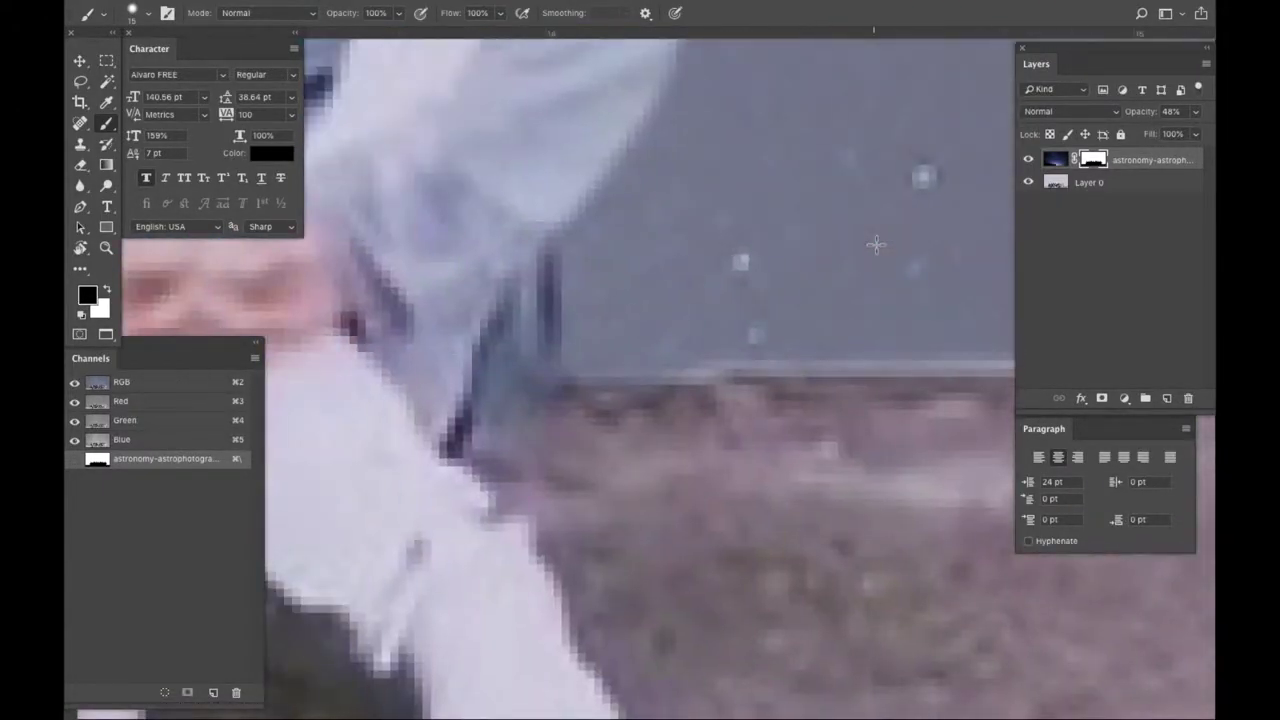
Paint out the bright white blob in the sky
{"action": "scroll", "coordinate": [876, 244], "scroll_direction": "down", "scroll_amount": 5}
{"action": "scroll", "coordinate": [876, 244], "scroll_direction": "down", "scroll_amount": 2}
{"action": "scroll", "coordinate": [850, 300], "scroll_direction": "up", "scroll_amount": 2}
{"action": "scroll", "coordinate": [830, 340], "scroll_direction": "up", "scroll_amount": 2}
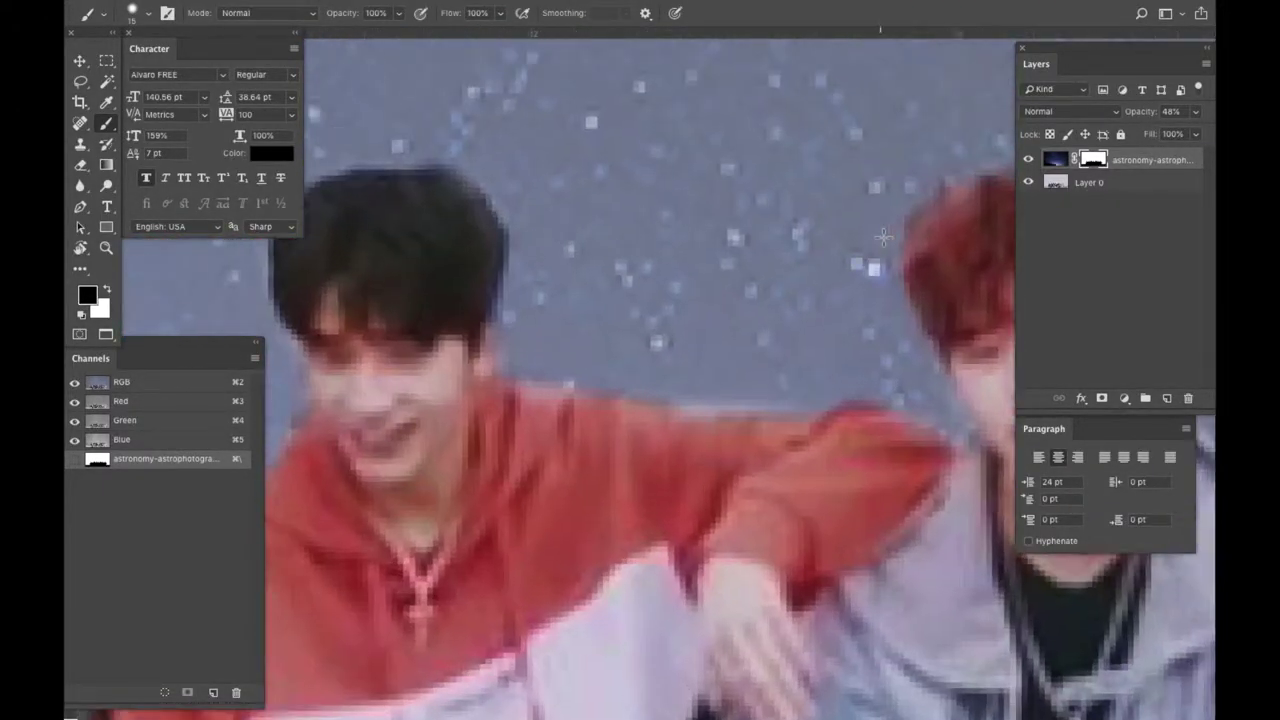
{"action": "scroll", "coordinate": [822, 364], "scroll_direction": "up", "scroll_amount": 2}
{"action": "left_click", "coordinate": [822, 364]}
Set the astronomy layer's opacity to 100% and zoom in on the members' heads
{"action": "key", "text": "x"}
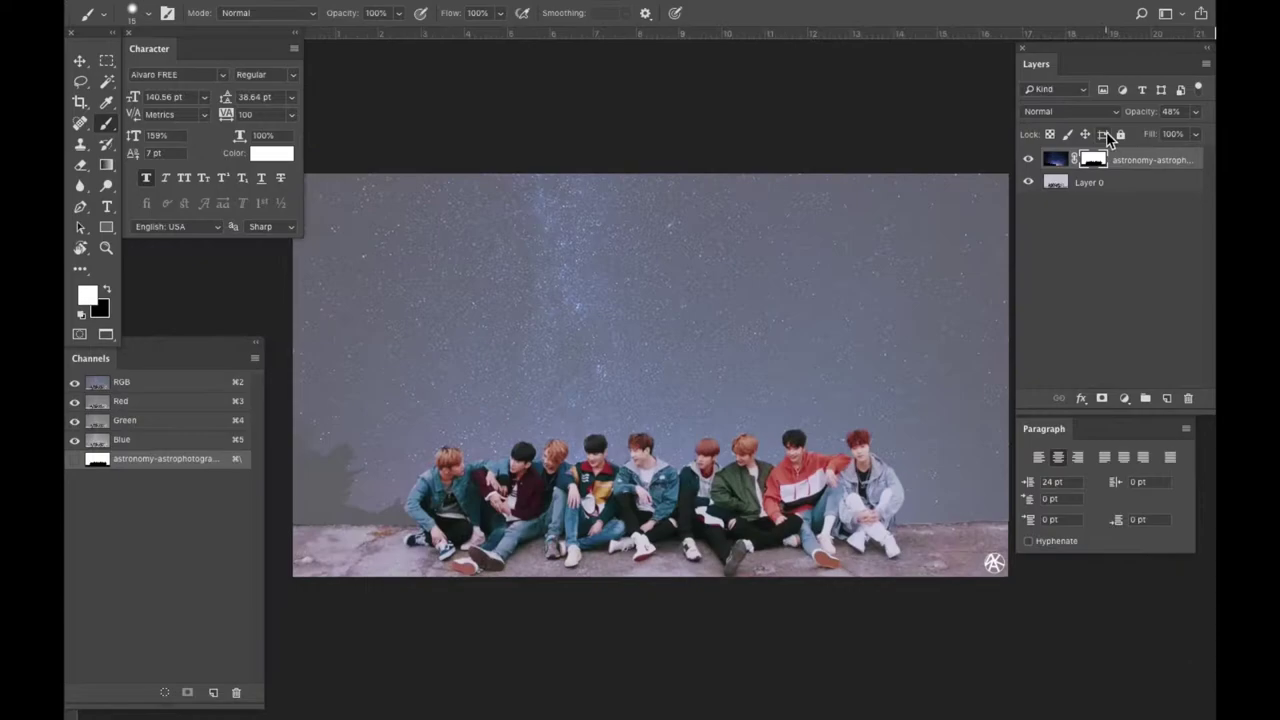
{"action": "key", "text": "Return"}
{"action": "scroll", "coordinate": [737, 330], "scroll_direction": "up", "scroll_amount": 3}
{"action": "scroll", "coordinate": [737, 330], "scroll_direction": "up", "scroll_amount": 3}
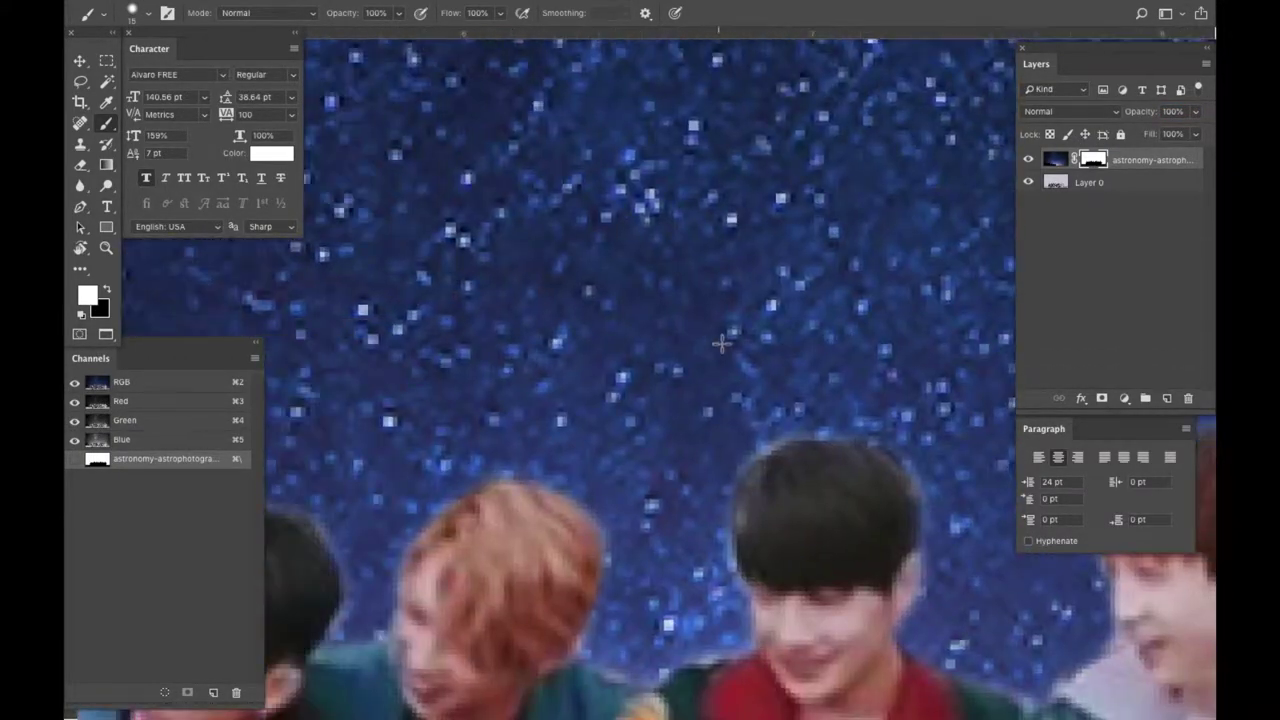
{"action": "scroll", "coordinate": [732, 340], "scroll_direction": "up", "scroll_amount": 3}
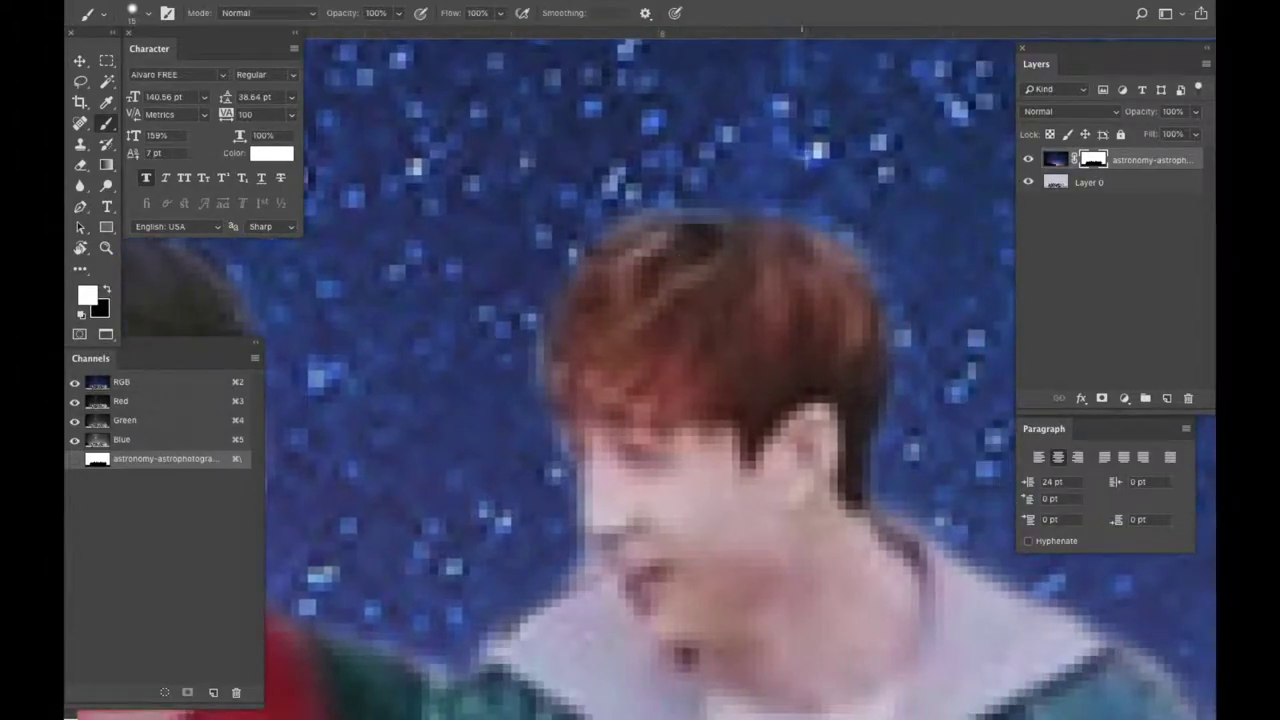
{"action": "scroll", "coordinate": [766, 137], "scroll_direction": "right", "scroll_amount": 5}
{"action": "scroll", "coordinate": [683, 400], "scroll_direction": "up", "scroll_amount": 3}
{"action": "scroll", "coordinate": [700, 417], "scroll_direction": "up", "scroll_amount": 5}
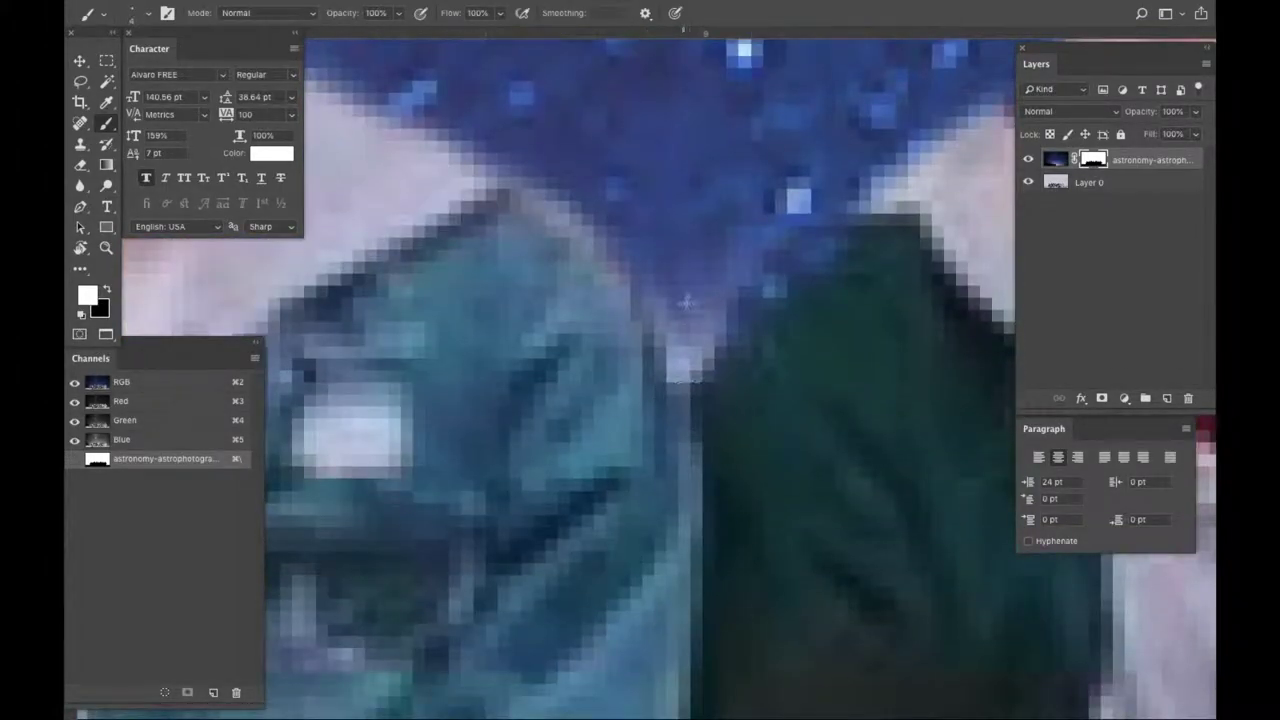
{"action": "scroll", "coordinate": [680, 280], "scroll_direction": "down", "scroll_amount": 5}
{"action": "scroll", "coordinate": [666, 214], "scroll_direction": "down", "scroll_amount": 3}
{"action": "scroll", "coordinate": [666, 214], "scroll_direction": "up", "scroll_amount": 5}
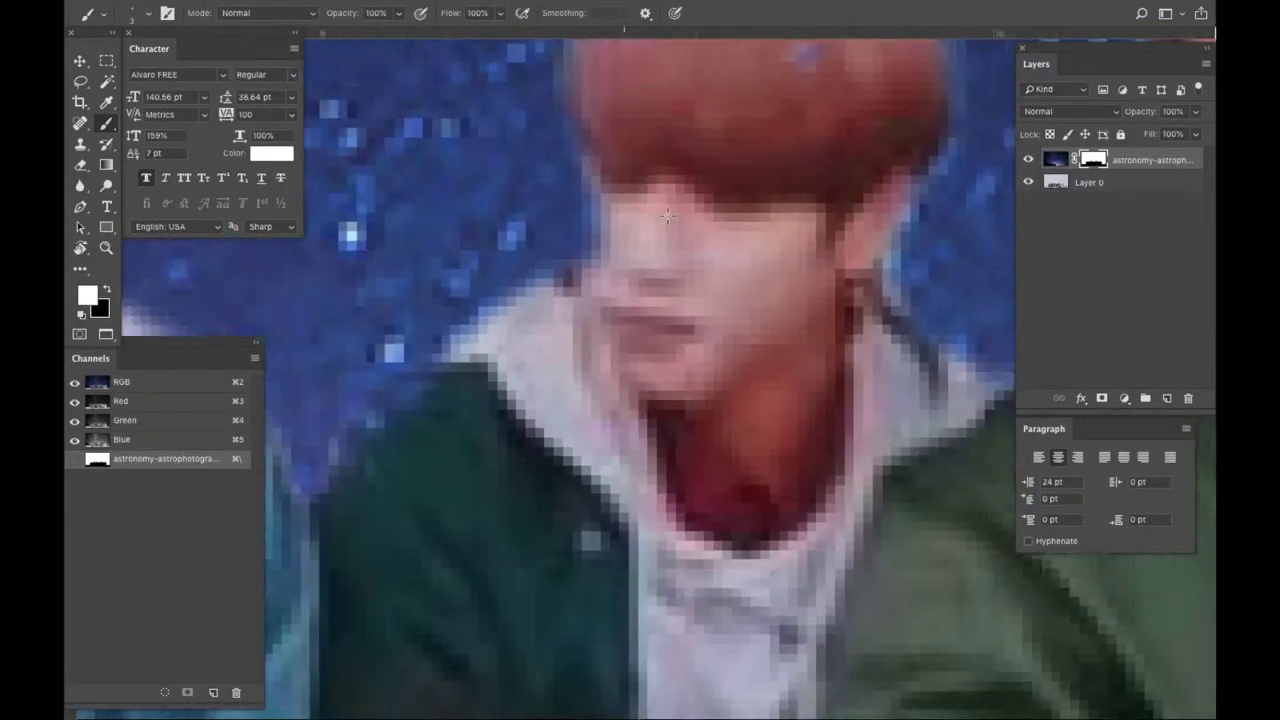
{"action": "scroll", "coordinate": [708, 247], "scroll_direction": "up", "scroll_amount": 2}
Toggle the brush colours and refine the sky mask edges around the members' heads
{"action": "key", "text": "x"}
{"action": "scroll", "coordinate": [760, 266], "scroll_direction": "down", "scroll_amount": 3}
{"action": "key", "text": "x"}
{"action": "scroll", "coordinate": [757, 266], "scroll_direction": "up", "scroll_amount": 2}
{"action": "scroll", "coordinate": [757, 268], "scroll_direction": "up", "scroll_amount": 2}
{"action": "scroll", "coordinate": [753, 274], "scroll_direction": "up", "scroll_amount": 2}
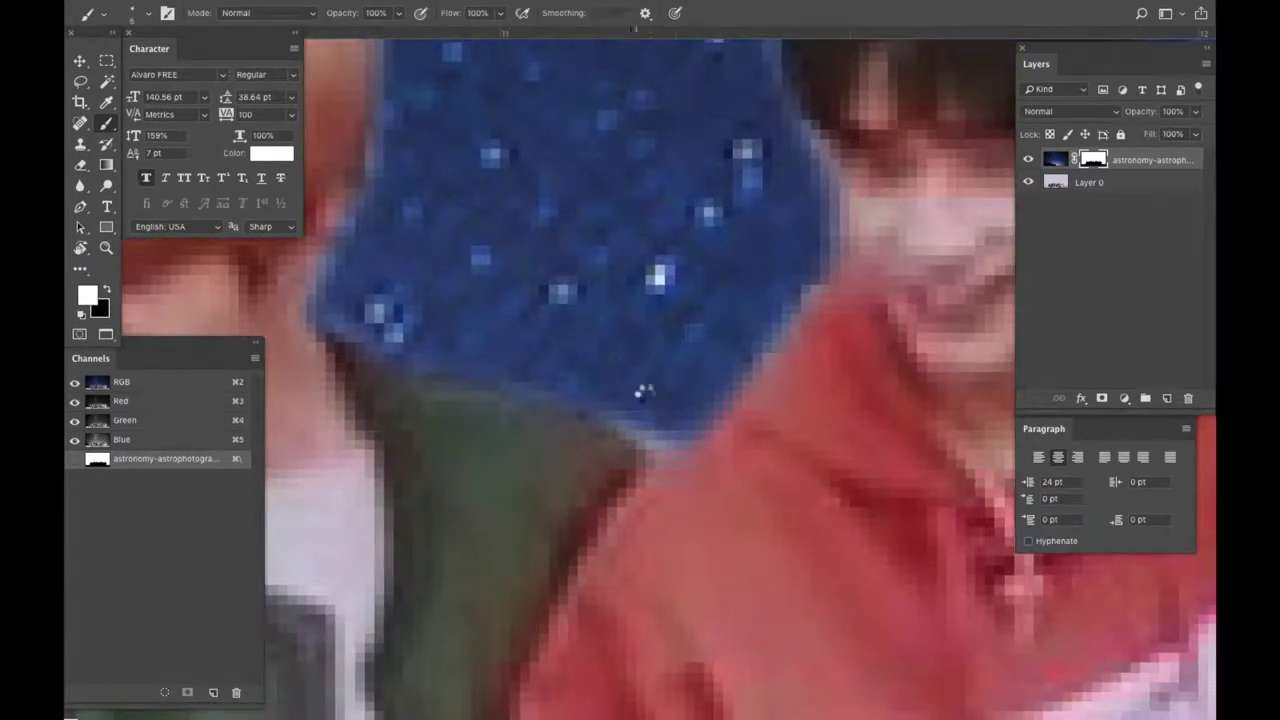
{"action": "scroll", "coordinate": [611, 386], "scroll_direction": "down", "scroll_amount": 3}
{"action": "scroll", "coordinate": [852, 316], "scroll_direction": "up", "scroll_amount": 3}
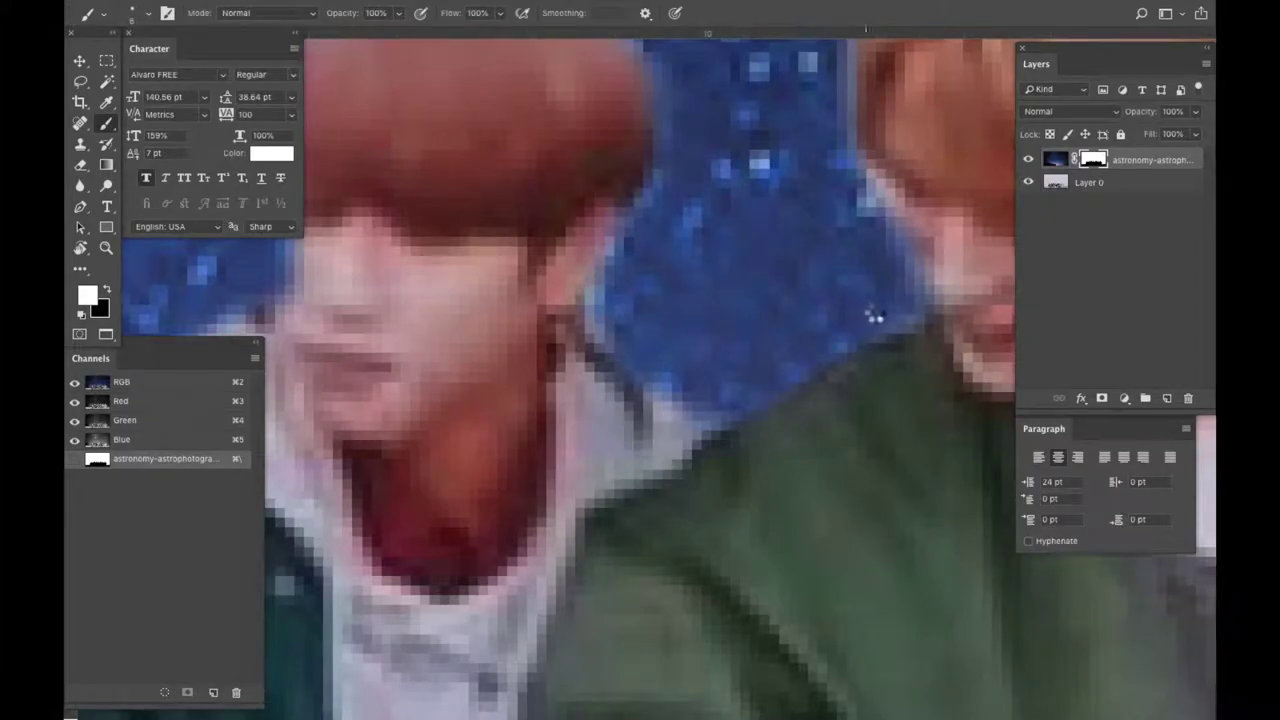
{"action": "scroll", "coordinate": [688, 157], "scroll_direction": "down", "scroll_amount": 3}
{"action": "scroll", "coordinate": [620, 128], "scroll_direction": "up", "scroll_amount": 2}
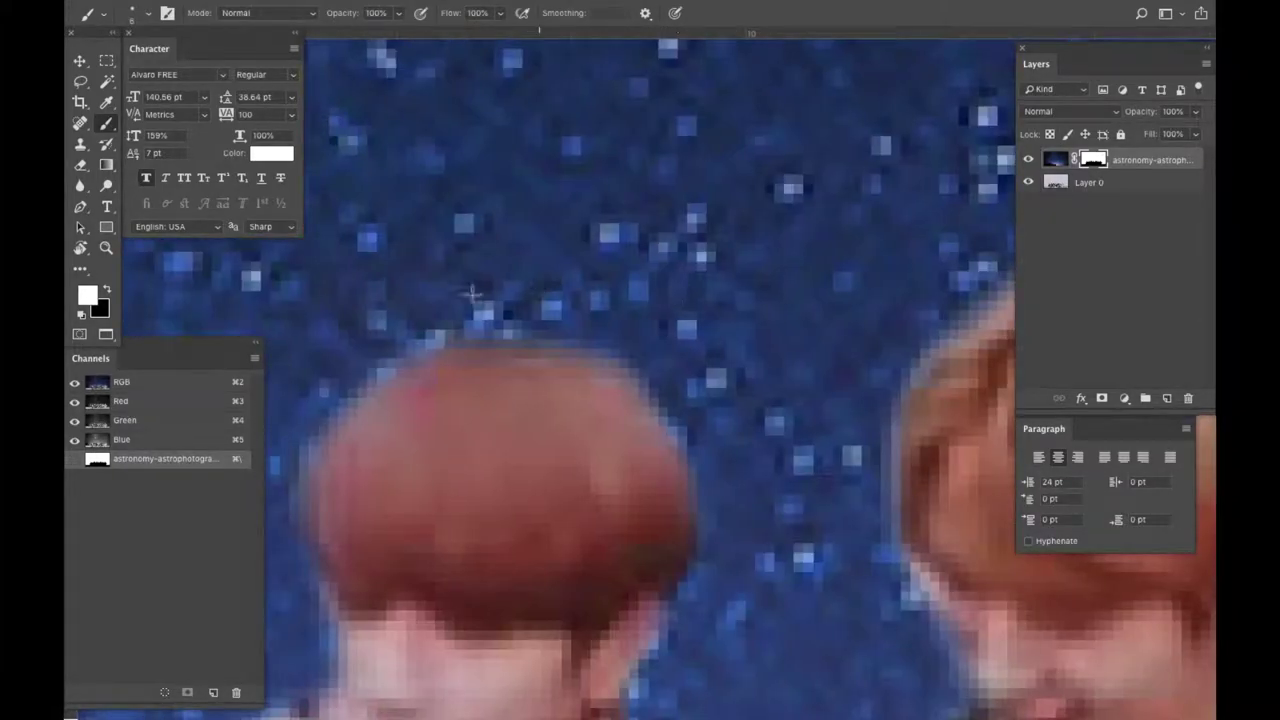
{"action": "scroll", "coordinate": [513, 212], "scroll_direction": "up", "scroll_amount": 2}
{"action": "scroll", "coordinate": [430, 400], "scroll_direction": "up", "scroll_amount": 2}
{"action": "scroll", "coordinate": [420, 432], "scroll_direction": "left", "scroll_amount": 3}
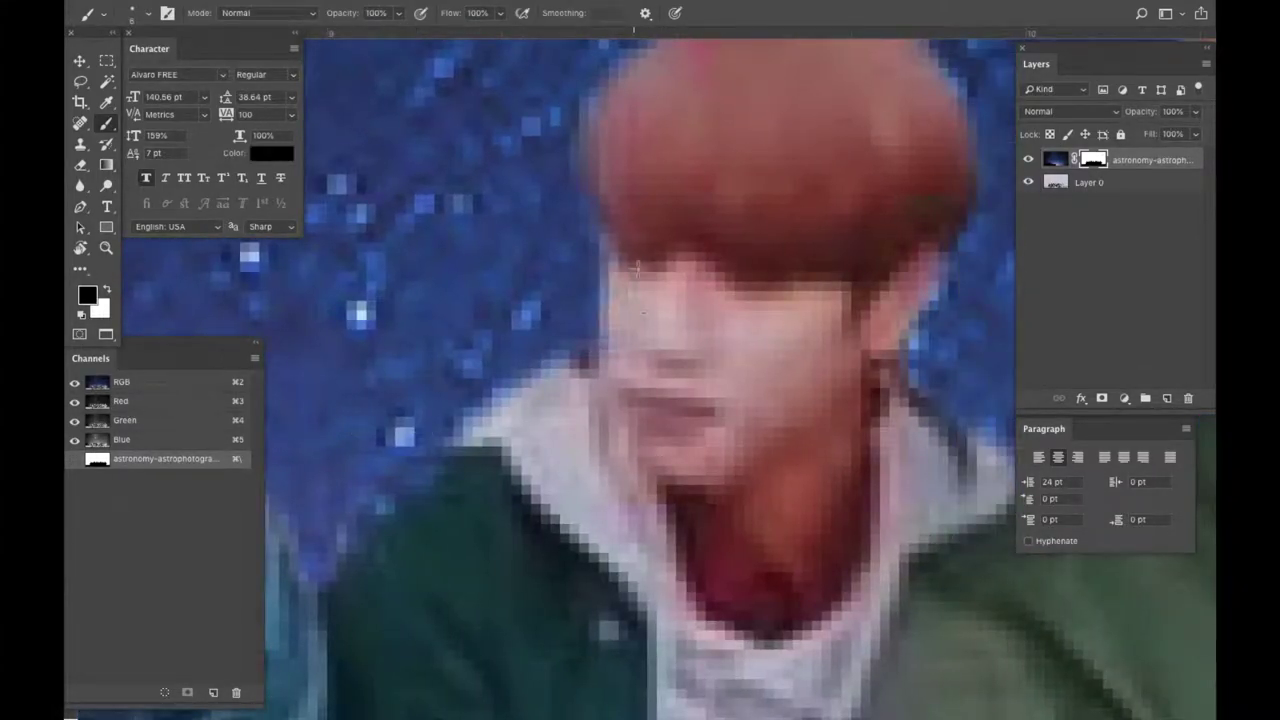
{"action": "scroll", "coordinate": [710, 322], "scroll_direction": "down", "scroll_amount": 3}
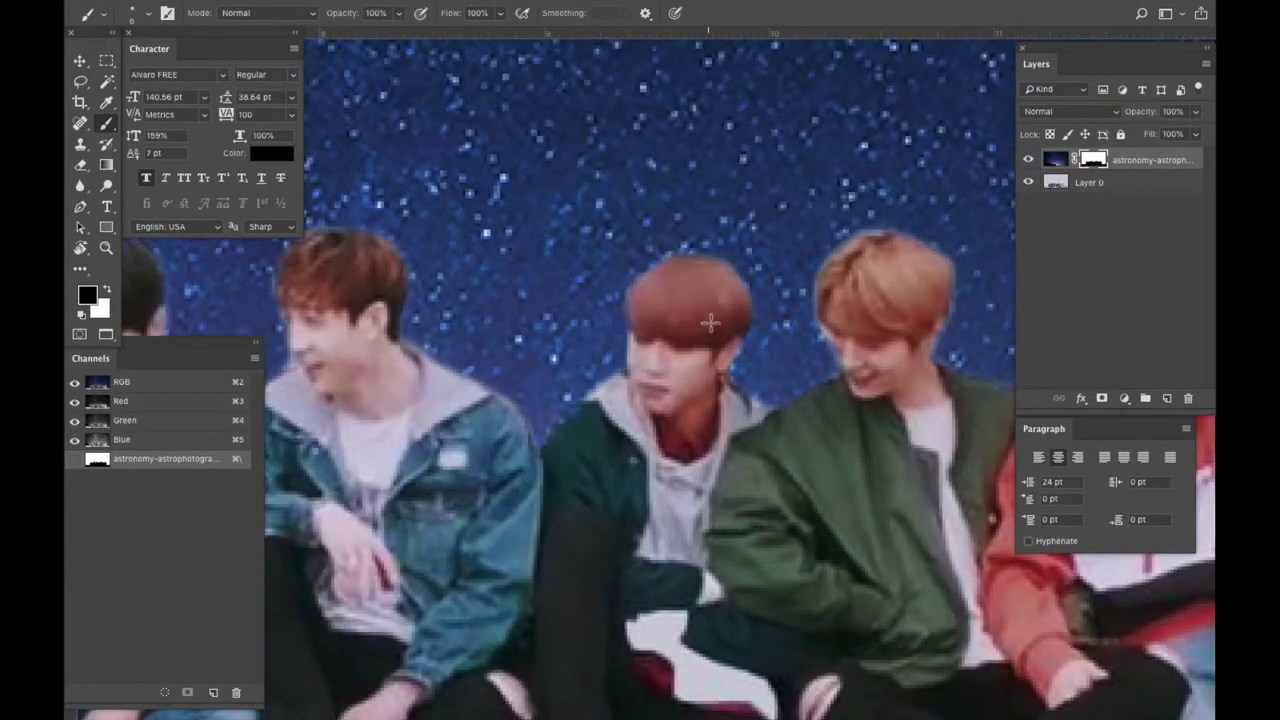
{"action": "scroll", "coordinate": [686, 329], "scroll_direction": "up", "scroll_amount": 4}
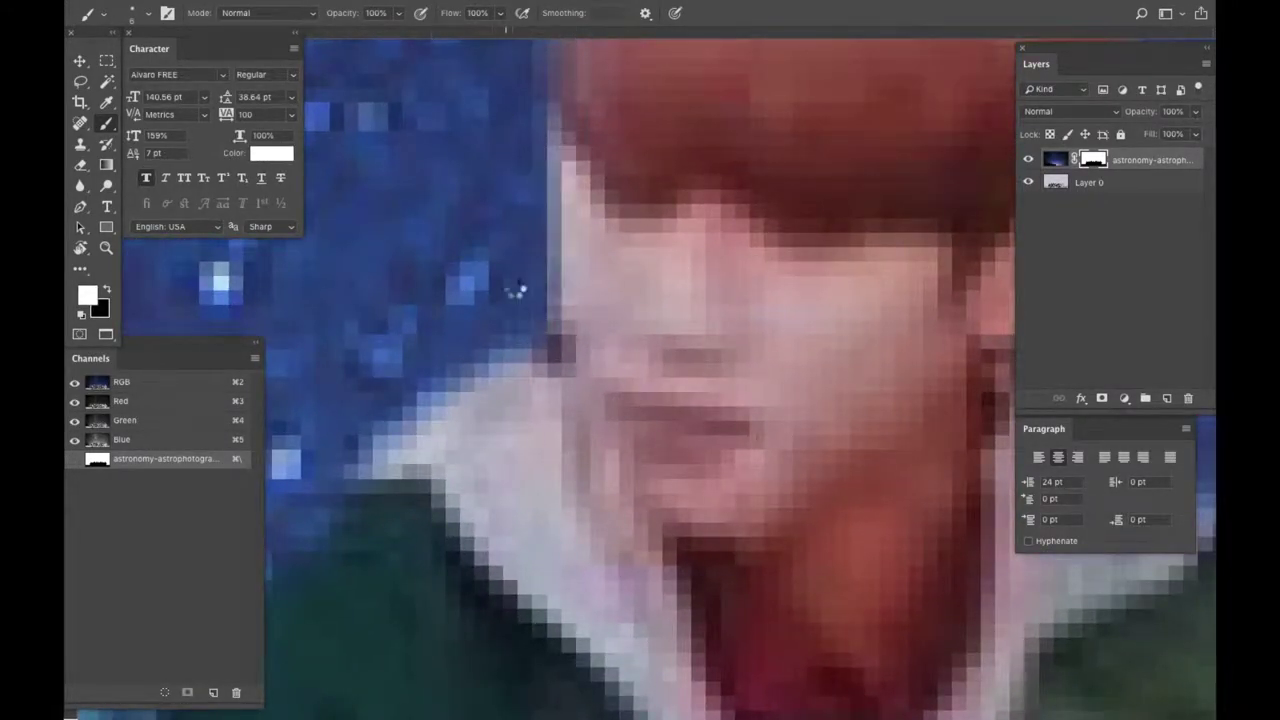
{"action": "scroll", "coordinate": [484, 307], "scroll_direction": "down", "scroll_amount": 3}
{"action": "scroll", "coordinate": [486, 306], "scroll_direction": "up", "scroll_amount": 3}
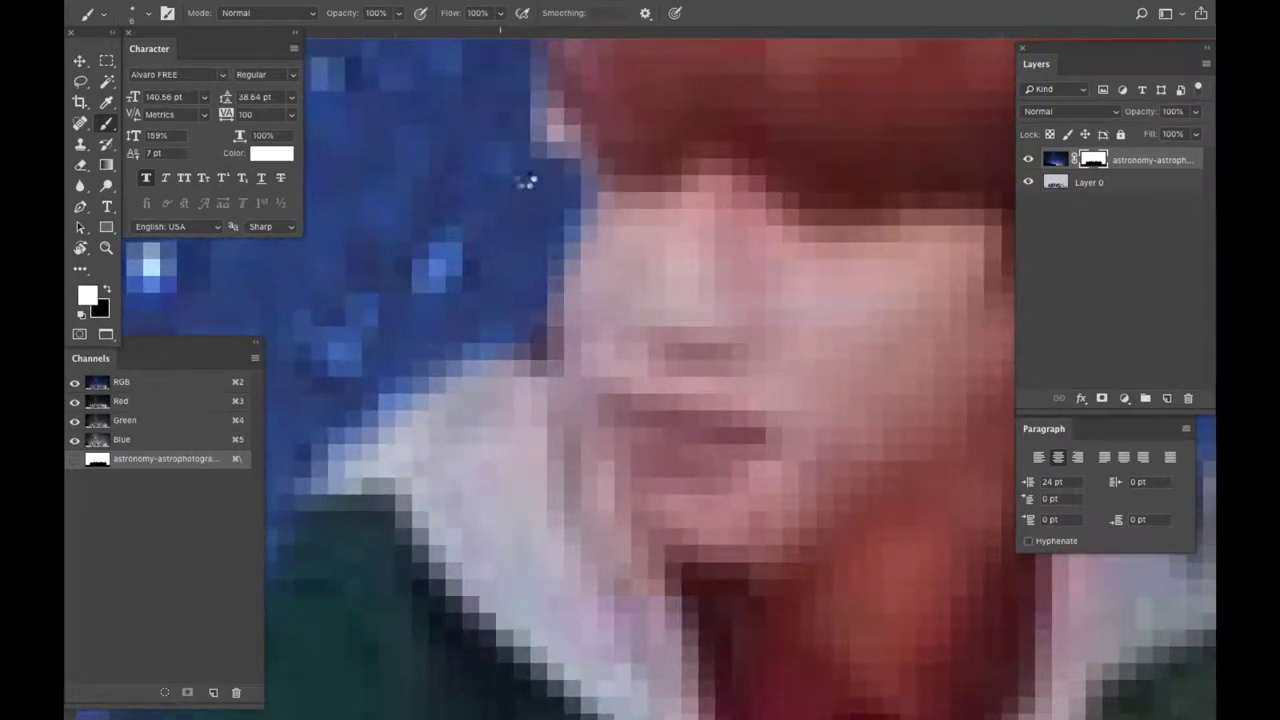
Check the sky meets the right-hand members' hair edges cleanly
{"action": "scroll", "coordinate": [617, 313], "scroll_direction": "down", "scroll_amount": 3}
{"action": "scroll", "coordinate": [617, 315], "scroll_direction": "down", "scroll_amount": 2}
{"action": "scroll", "coordinate": [619, 320], "scroll_direction": "up", "scroll_amount": 2}
{"action": "scroll", "coordinate": [619, 320], "scroll_direction": "up", "scroll_amount": 2}
{"action": "scroll", "coordinate": [610, 323], "scroll_direction": "up", "scroll_amount": 3}
{"action": "scroll", "coordinate": [543, 281], "scroll_direction": "left", "scroll_amount": 5}
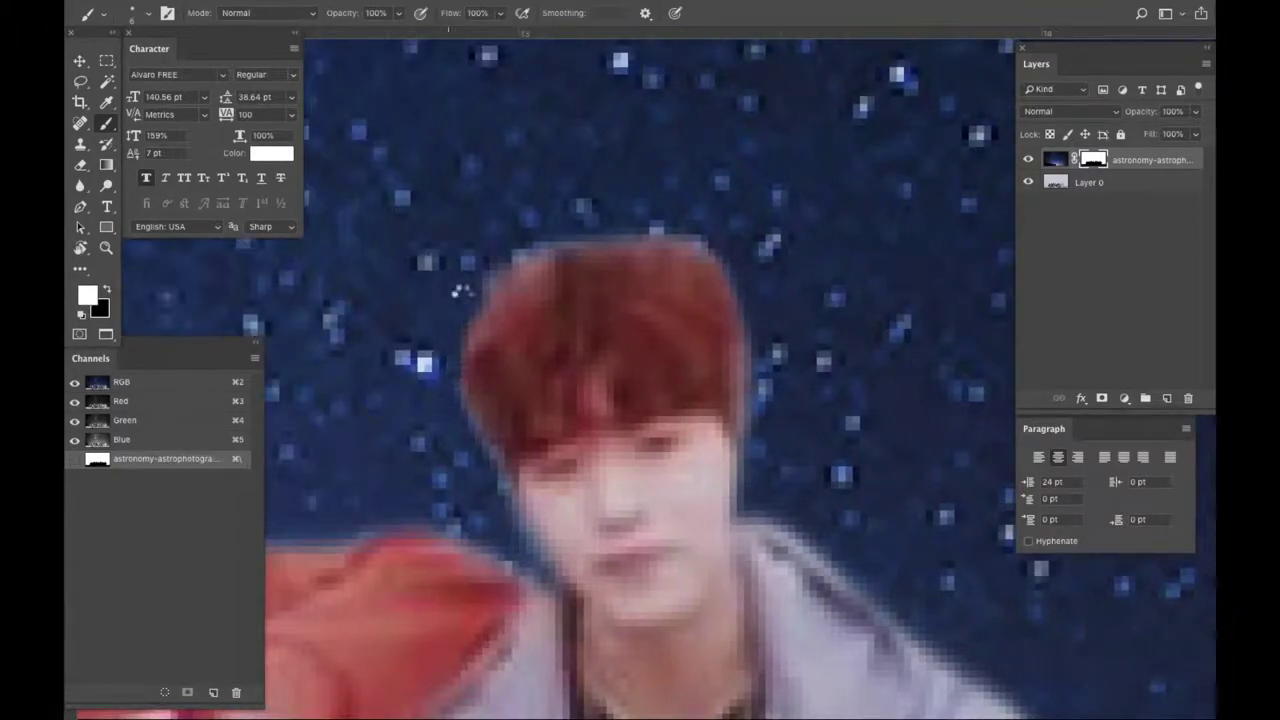
{"action": "scroll", "coordinate": [775, 278], "scroll_direction": "down", "scroll_amount": 5}
{"action": "scroll", "coordinate": [771, 277], "scroll_direction": "up", "scroll_amount": 1}
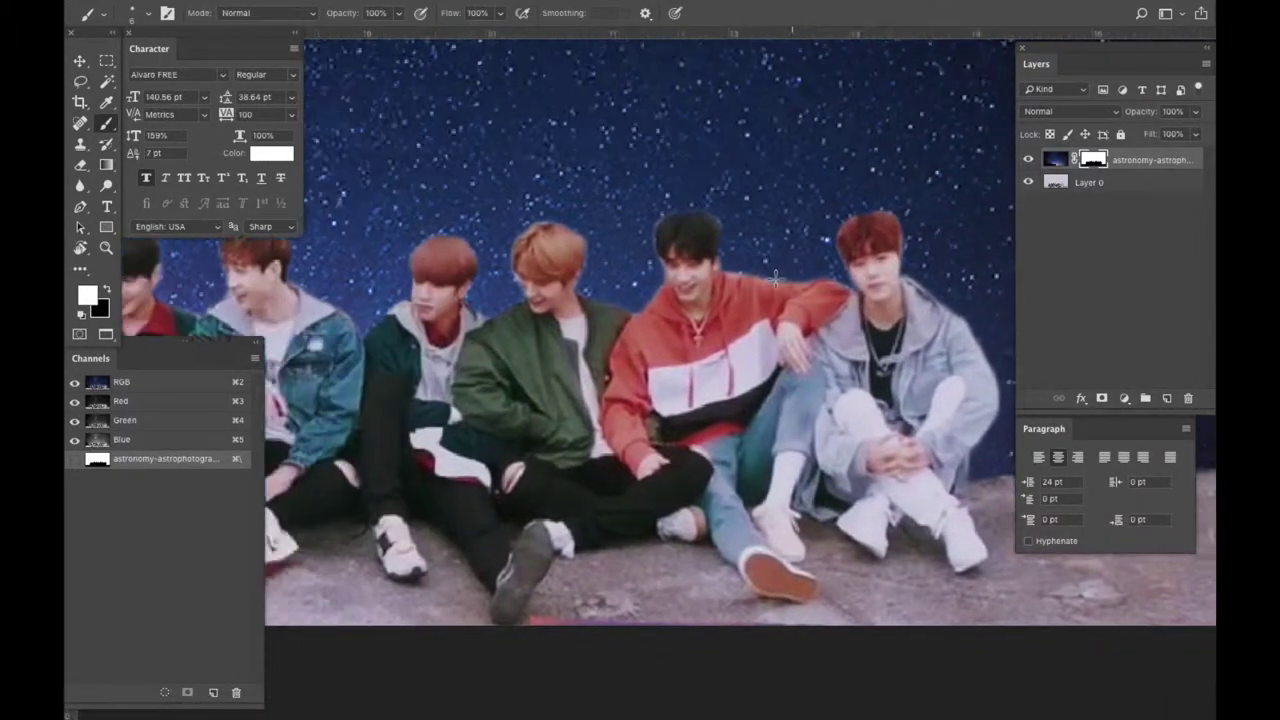
{"action": "scroll", "coordinate": [765, 275], "scroll_direction": "up", "scroll_amount": 2}
{"action": "scroll", "coordinate": [749, 270], "scroll_direction": "up", "scroll_amount": 3}
{"action": "scroll", "coordinate": [749, 270], "scroll_direction": "up", "scroll_amount": 1}
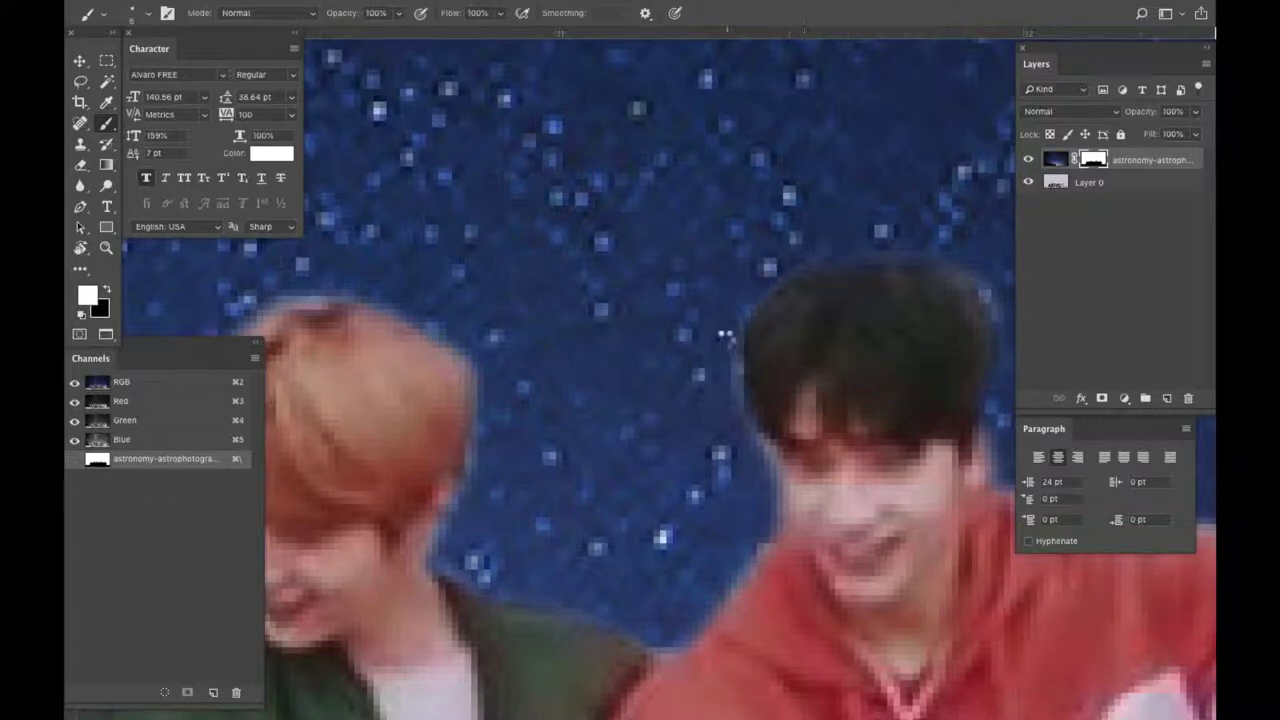
{"action": "scroll", "coordinate": [889, 289], "scroll_direction": "right", "scroll_amount": 4}
{"action": "scroll", "coordinate": [620, 266], "scroll_direction": "down", "scroll_amount": 1}
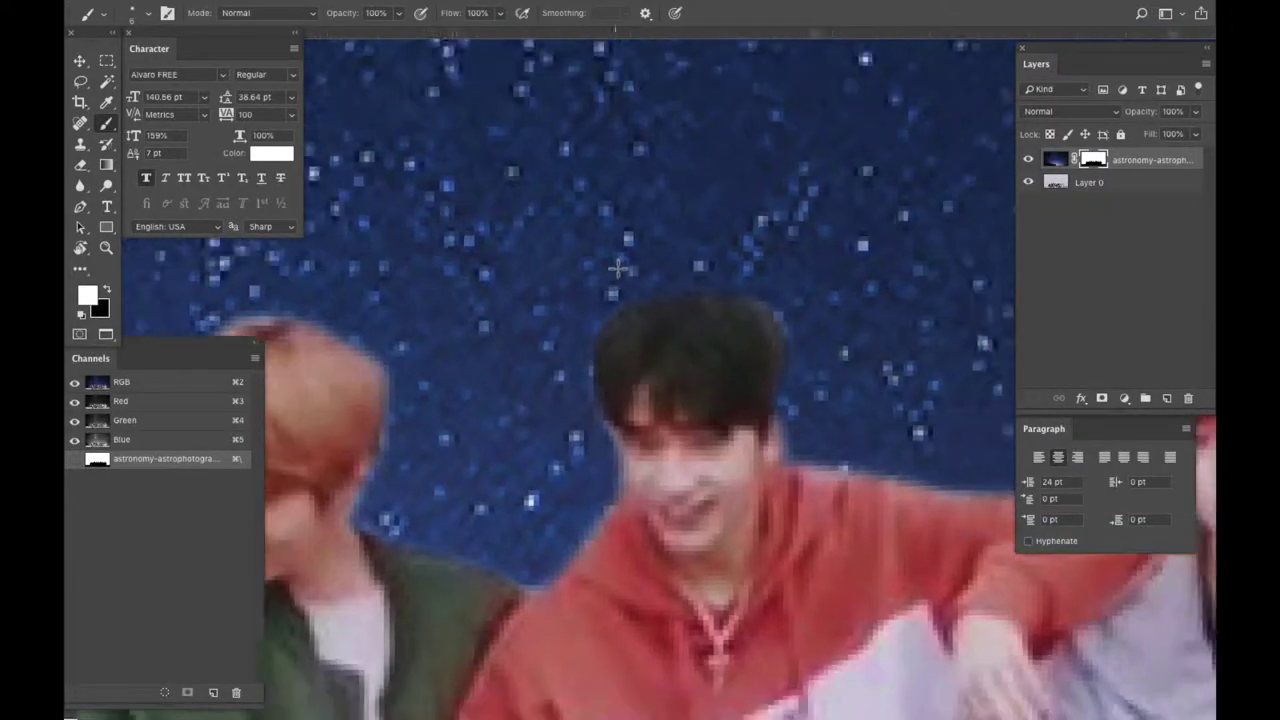
{"action": "scroll", "coordinate": [620, 266], "scroll_direction": "down", "scroll_amount": 2}
{"action": "scroll", "coordinate": [614, 271], "scroll_direction": "down", "scroll_amount": 2}
{"action": "scroll", "coordinate": [616, 268], "scroll_direction": "down", "scroll_amount": 1}
{"action": "scroll", "coordinate": [616, 268], "scroll_direction": "down", "scroll_amount": 1}
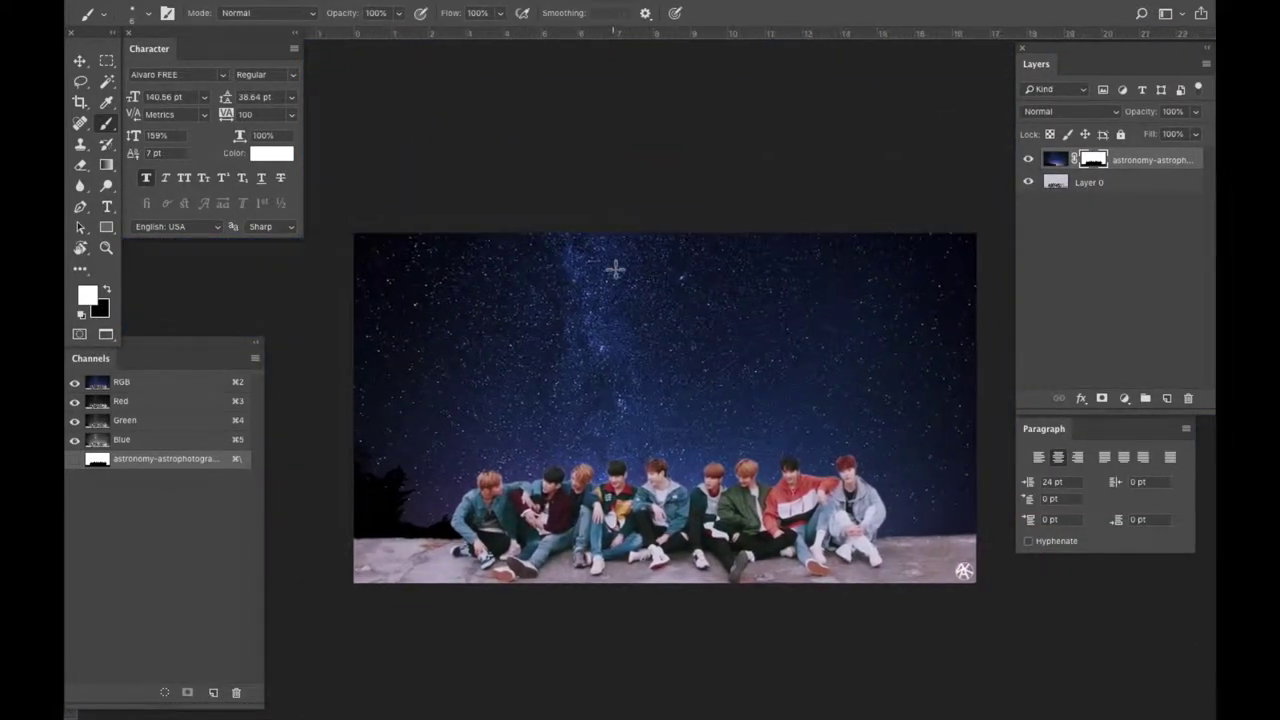
Colorize the sky via Hue/Saturation (Ctrl+U): Hue 193, Saturation 48, Lightness -2
{"action": "left_click", "coordinate": [209, 8]}
{"action": "mouse_move", "coordinate": [309, 53]}
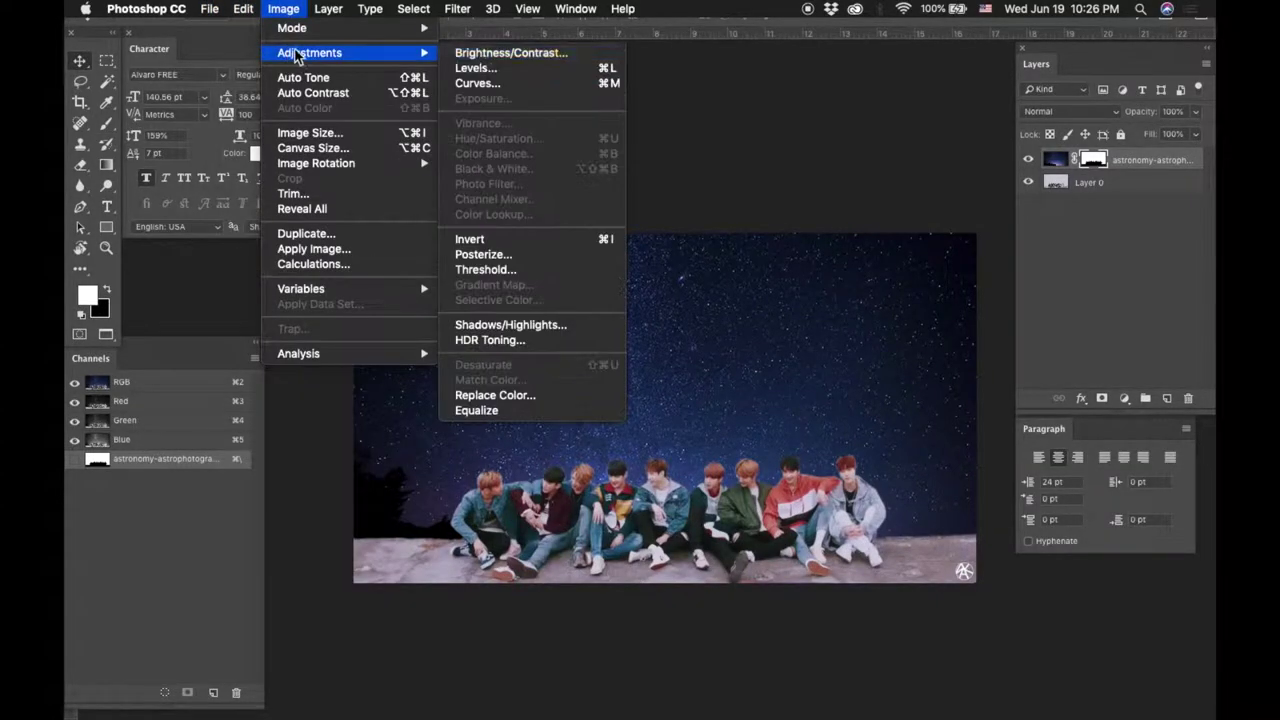
{"action": "left_click", "coordinate": [980, 186]}
{"action": "left_click", "coordinate": [283, 8]}
{"action": "left_click", "coordinate": [549, 150]}
{"action": "key", "text": "ctrl+u"}
{"action": "left_click", "coordinate": [404, 200]}
{"action": "left_click_drag", "start_coordinate": [177, 119], "coordinate": [272, 138]}
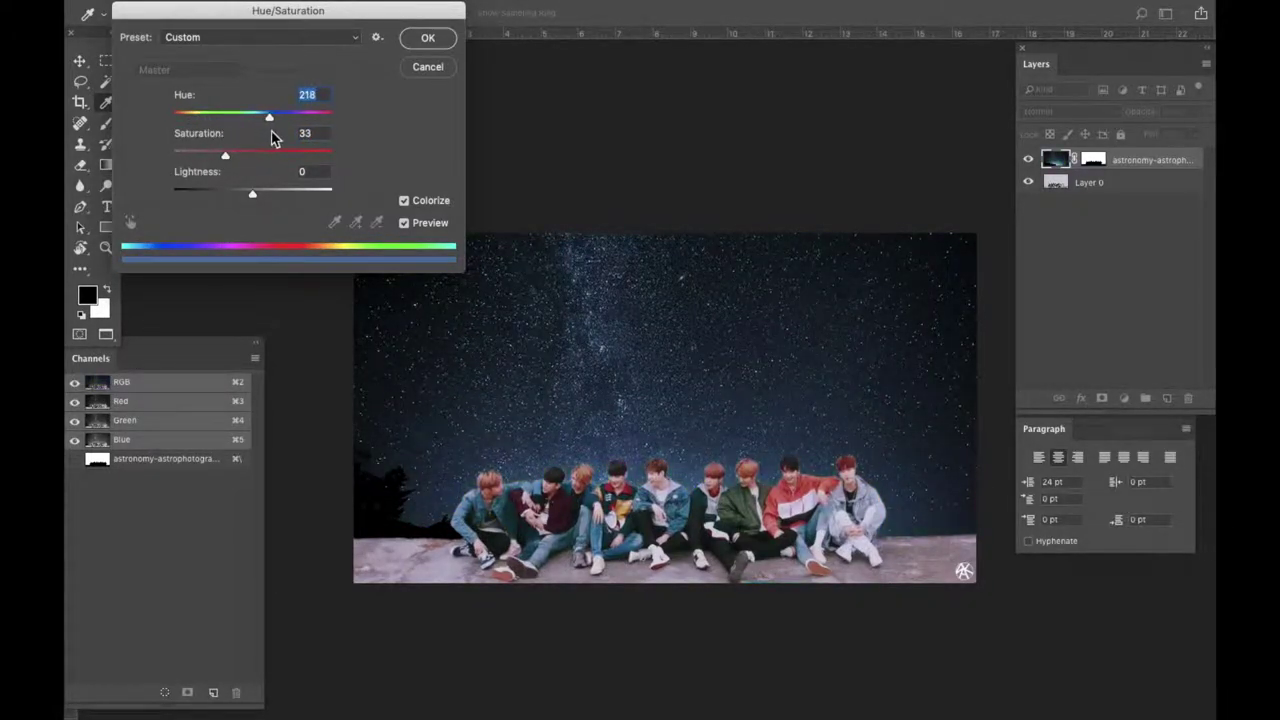
{"action": "left_click_drag", "start_coordinate": [266, 133], "coordinate": [261, 134]}
{"action": "left_click_drag", "start_coordinate": [254, 188], "coordinate": [251, 204]}
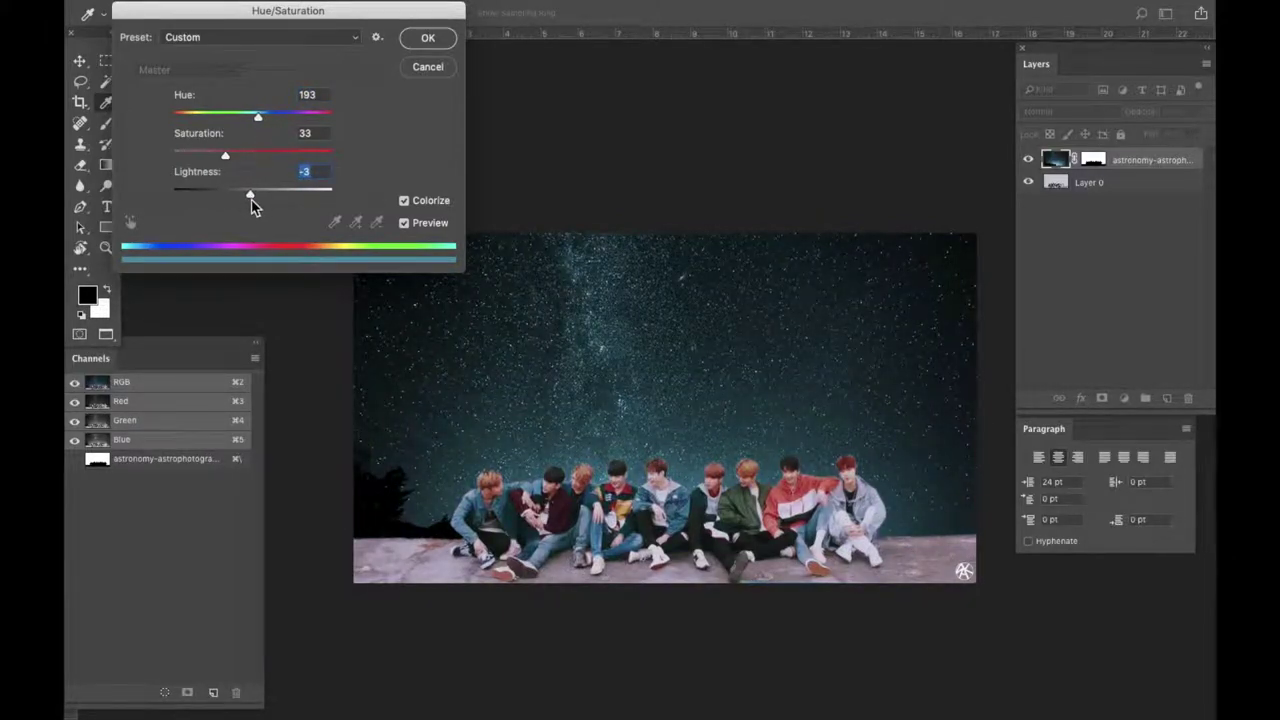
{"action": "left_click_drag", "start_coordinate": [226, 160], "coordinate": [250, 163]}
Confirm the teal Hue/Saturation settings and search Google Images for large 'stray kids logo' results
{"action": "left_click", "coordinate": [428, 39]}
{"action": "left_click", "coordinate": [200, 657]}
{"action": "type", "text": "stray "}
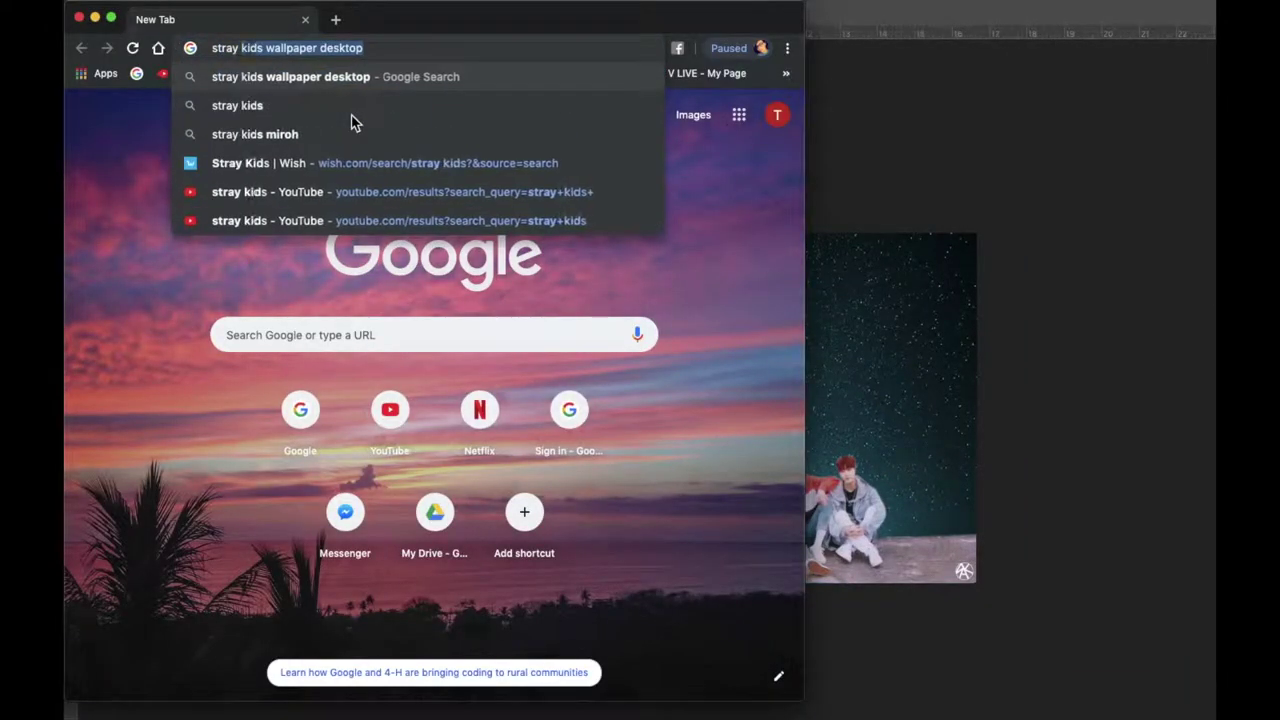
{"action": "type", "text": "kids logo"}
{"action": "key", "text": "Return"}
{"action": "left_click", "coordinate": [268, 168]}
{"action": "left_click", "coordinate": [177, 197]}
{"action": "left_click", "coordinate": [210, 240]}
Preview the logo results and save the chosen logo as stray-kids-logo PNG
{"action": "left_click", "coordinate": [111, 18]}
{"action": "left_click", "coordinate": [163, 365]}
{"action": "key", "text": "Right"}
{"action": "key", "text": "Right"}
{"action": "key", "text": "Right"}
{"action": "key", "text": "Right"}
{"action": "key", "text": "Right"}
{"action": "key", "text": "Right"}
{"action": "key", "text": "Right"}
{"action": "key", "text": "Right"}
{"action": "key", "text": "Right"}
{"action": "key", "text": "Right"}
{"action": "key", "text": "Right"}
{"action": "key", "text": "Right"}
{"action": "key", "text": "Right"}
{"action": "key", "text": "Right"}
{"action": "key", "text": "Right"}
{"action": "key", "text": "Right"}
{"action": "key", "text": "Right"}
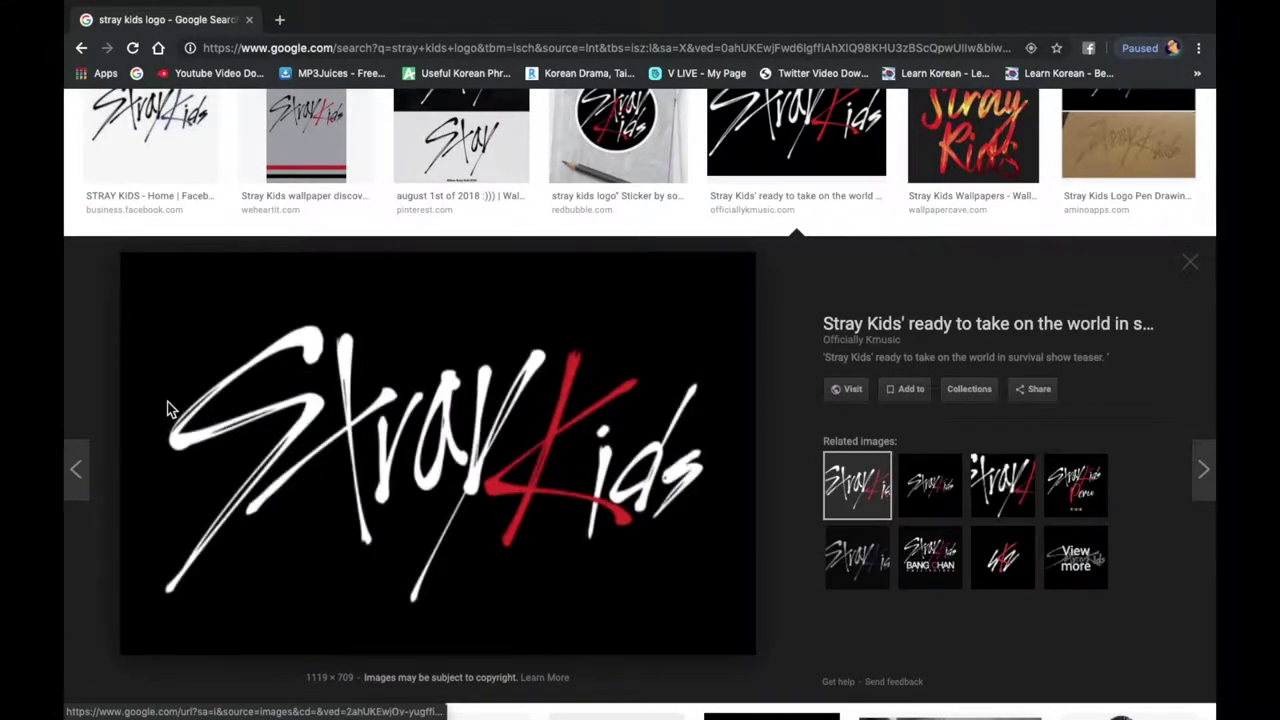
{"action": "right_click", "coordinate": [398, 408]}
{"action": "left_click", "coordinate": [455, 529]}
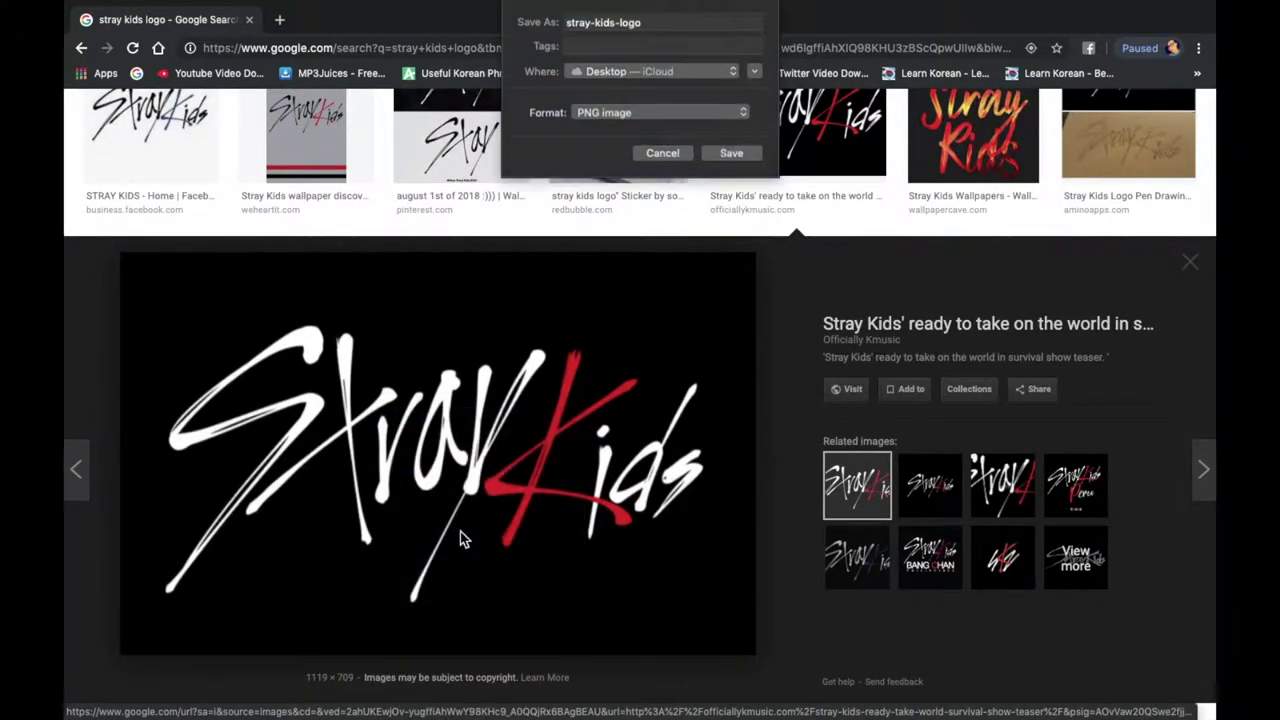
{"action": "key", "text": "Return"}
Abandon placing the logo directly and open stray-kids-logo.png as its own document
{"action": "left_click_drag", "start_coordinate": [110, 680], "coordinate": [730, 325]}
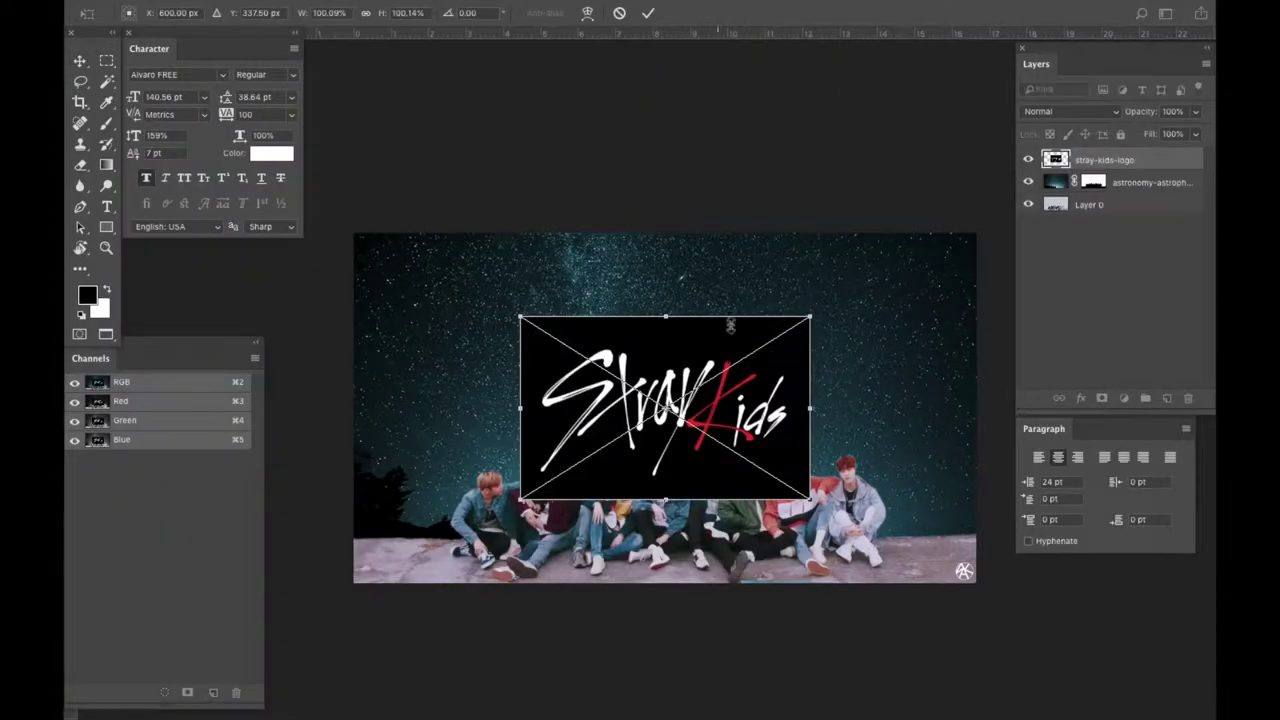
{"action": "left_click_drag", "start_coordinate": [811, 321], "coordinate": [828, 310]}
{"action": "key", "text": "Escape"}
{"action": "left_click_drag", "start_coordinate": [634, 37], "coordinate": [485, 263]}
{"action": "left_click_drag", "start_coordinate": [1049, 214], "coordinate": [625, 680]}
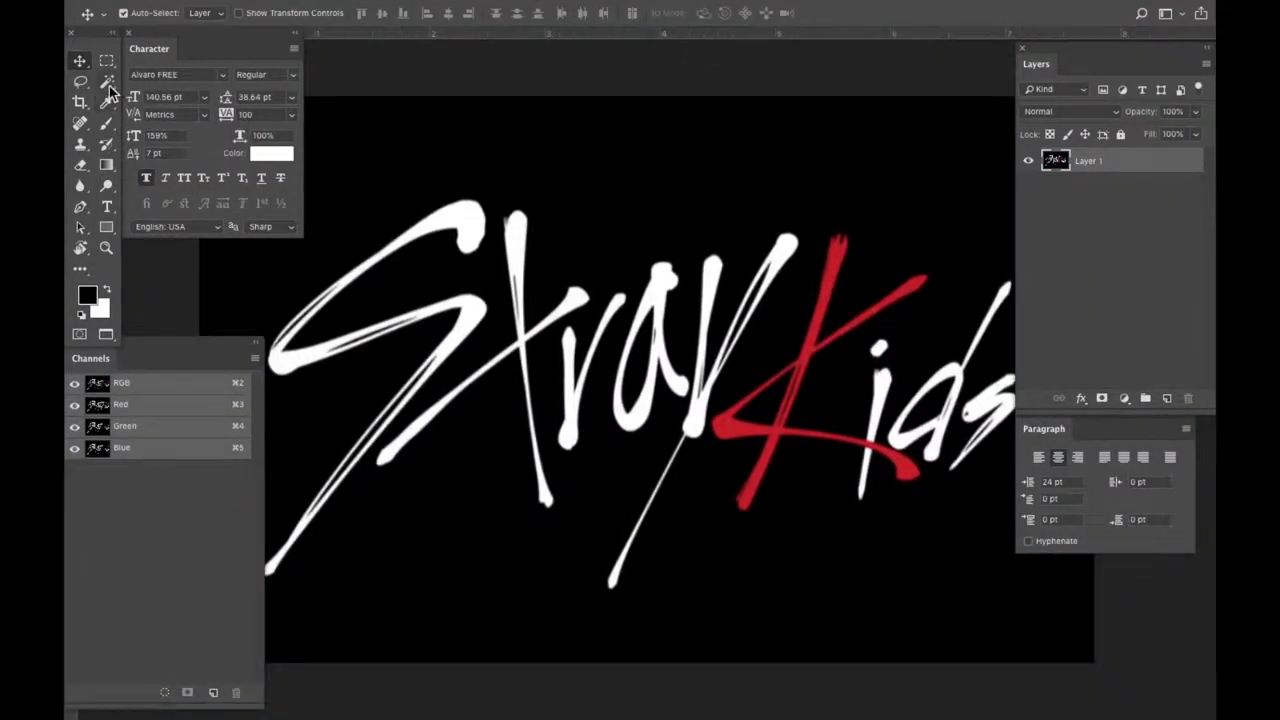
Magic-wand select the black background around the logo
{"action": "left_click", "coordinate": [107, 82]}
{"action": "left_click", "coordinate": [663, 166]}
{"action": "left_click", "coordinate": [413, 8]}
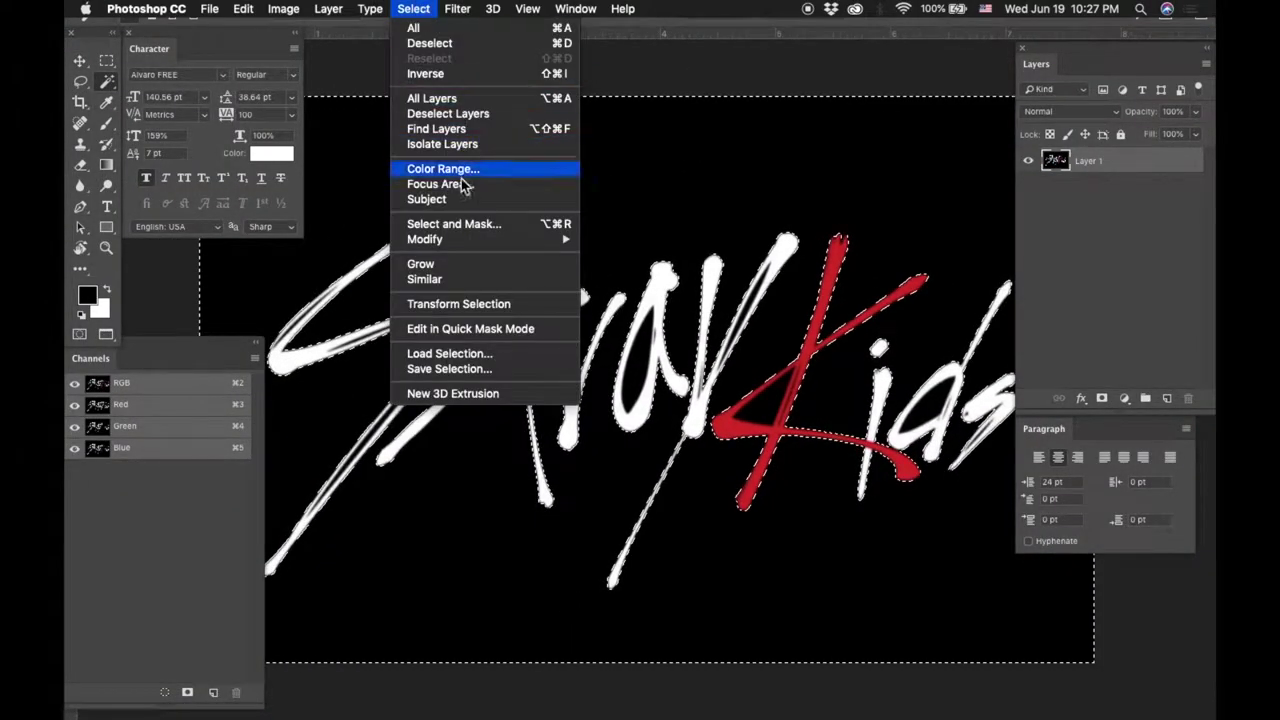
{"action": "left_click", "coordinate": [470, 73]}
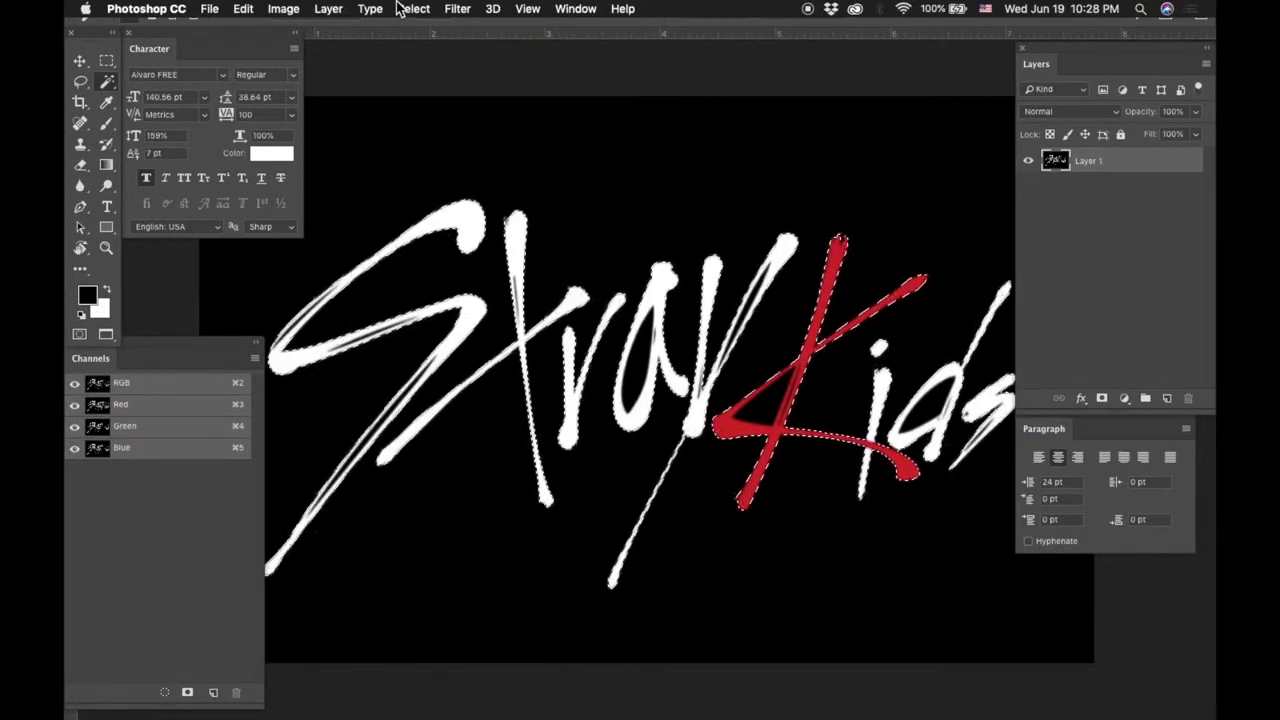
{"action": "key", "text": "super+shift+i"}
Invert the selection to the logo strokes and copy them
{"action": "left_click", "coordinate": [413, 8]}
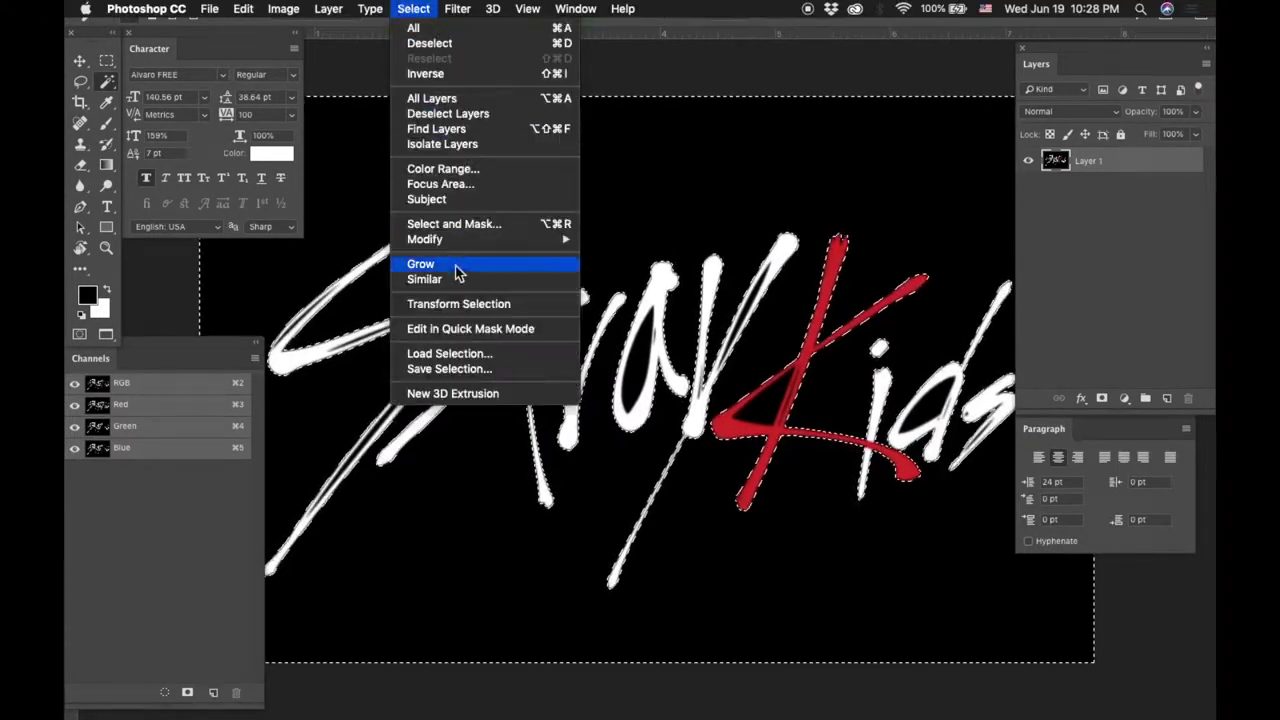
{"action": "left_click", "coordinate": [457, 279]}
{"action": "left_click", "coordinate": [408, 8]}
{"action": "left_click", "coordinate": [449, 73]}
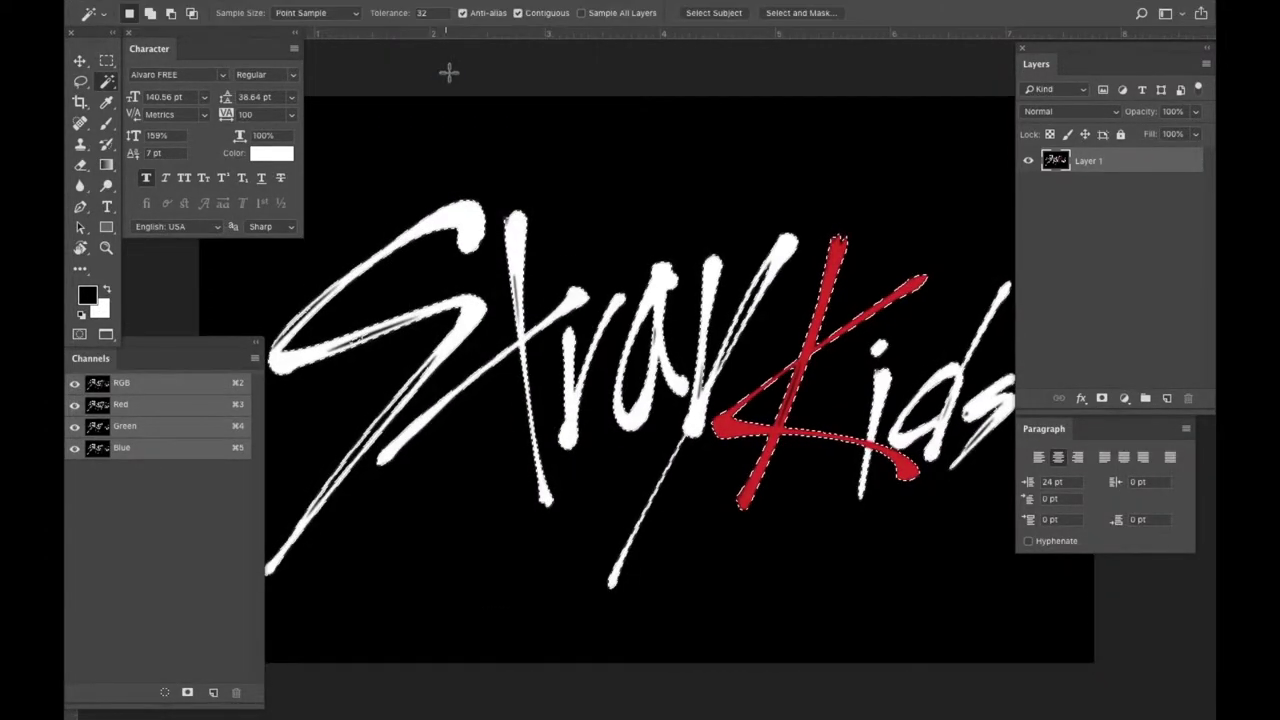
{"action": "left_click", "coordinate": [236, 10]}
{"action": "left_click", "coordinate": [262, 114]}
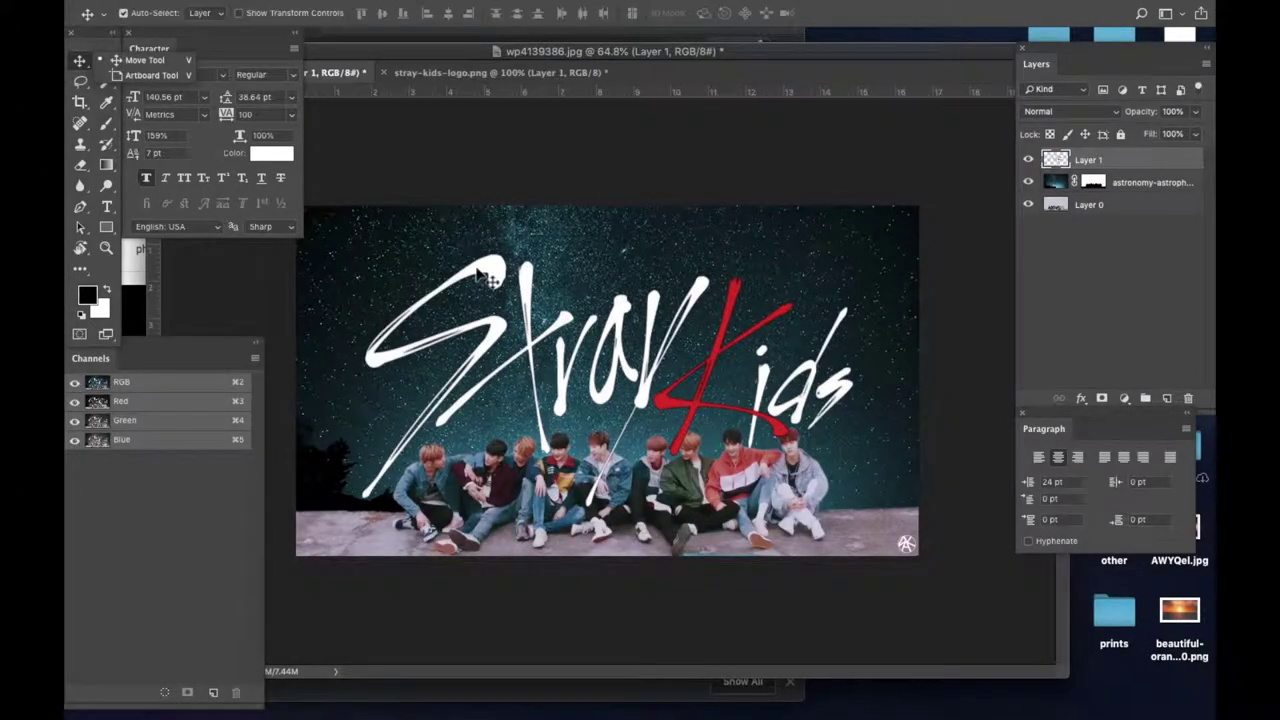
Raise the logo into the sky and scale it down to about 73% with Free Transform
{"action": "left_click_drag", "start_coordinate": [541, 284], "coordinate": [534, 271]}
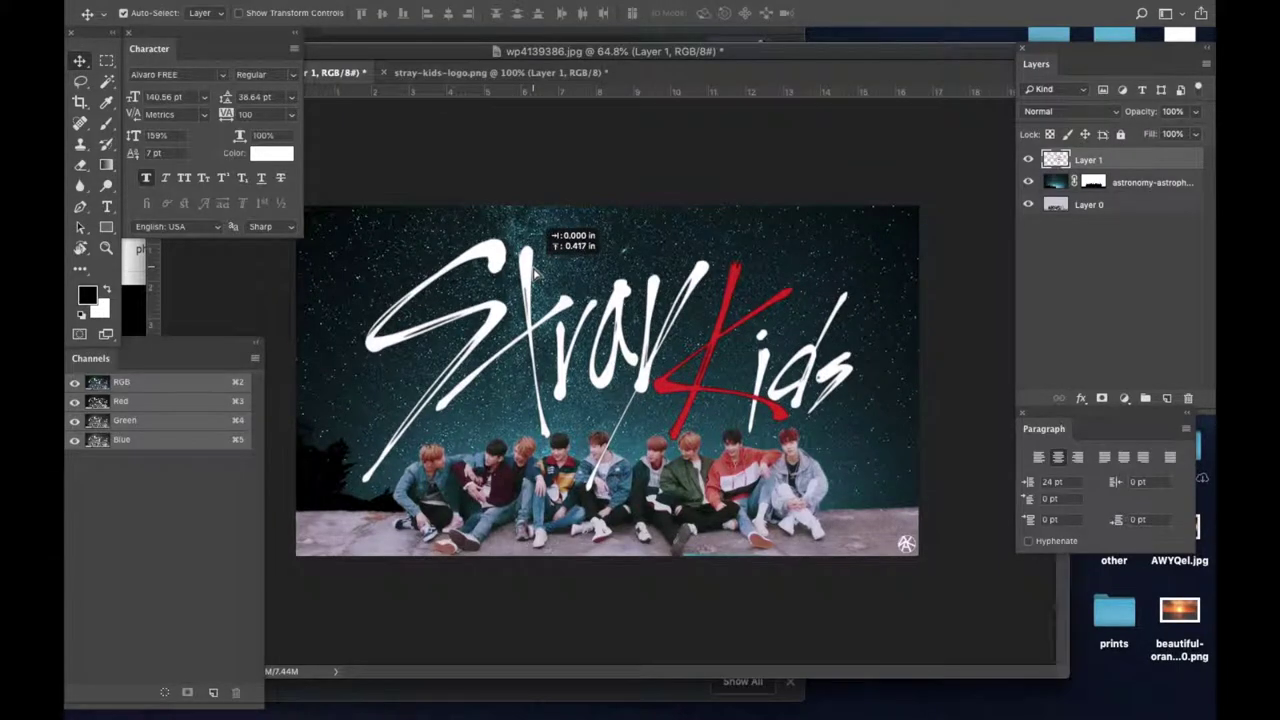
{"action": "key", "text": "ctrl+t"}
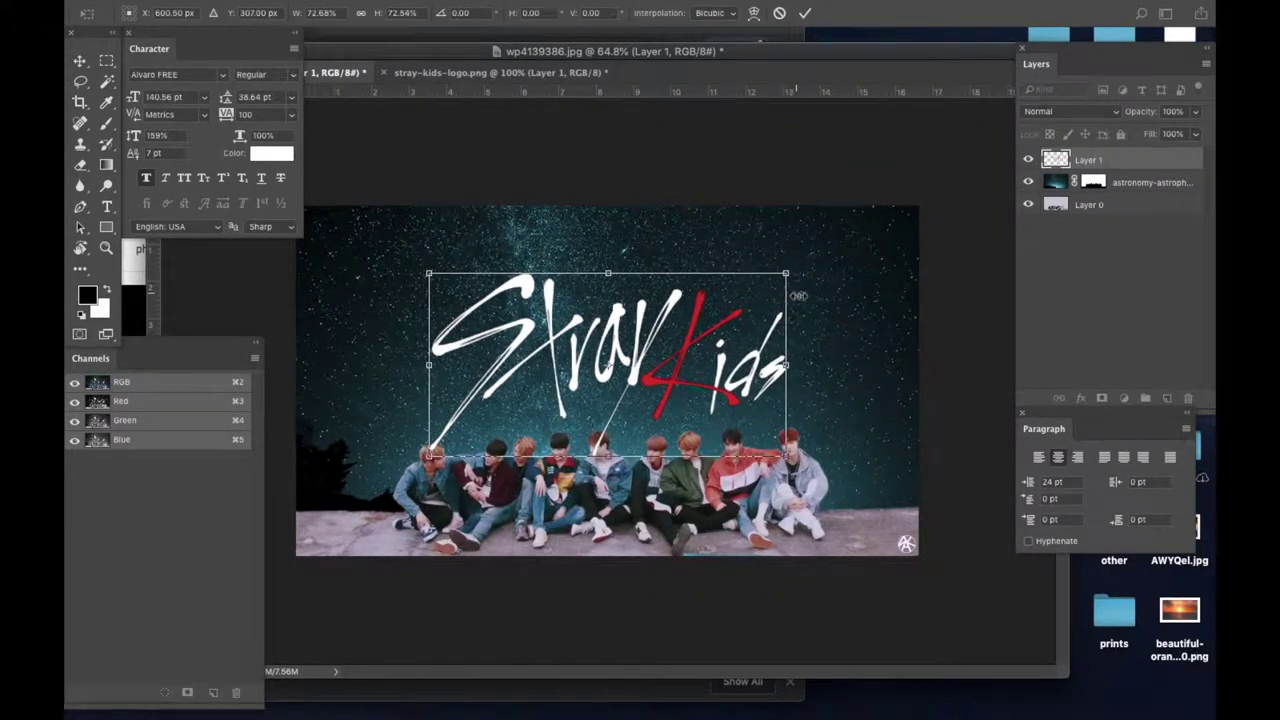
{"action": "left_click_drag", "start_coordinate": [700, 355], "coordinate": [700, 313]}
{"action": "key", "text": "Return"}
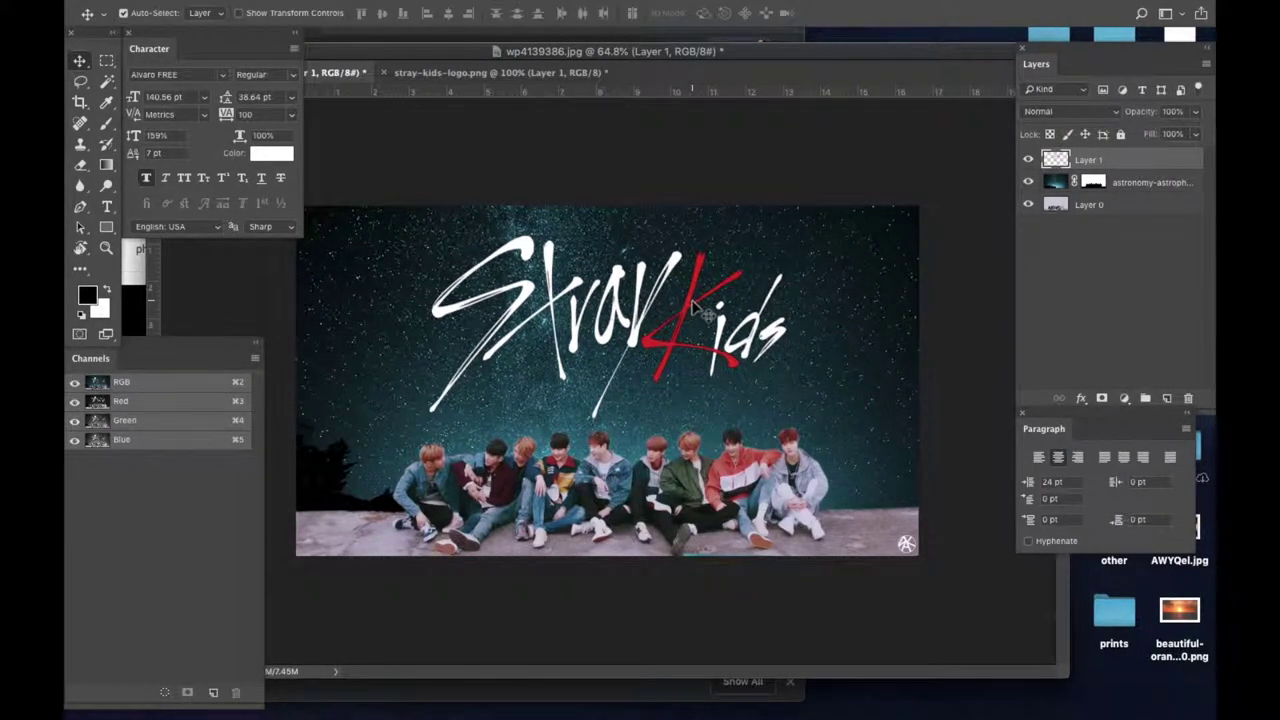
Settle the logo centred above the members and bring up Layer 1's Layer Style dialog
{"action": "double_click", "coordinate": [1150, 159]}
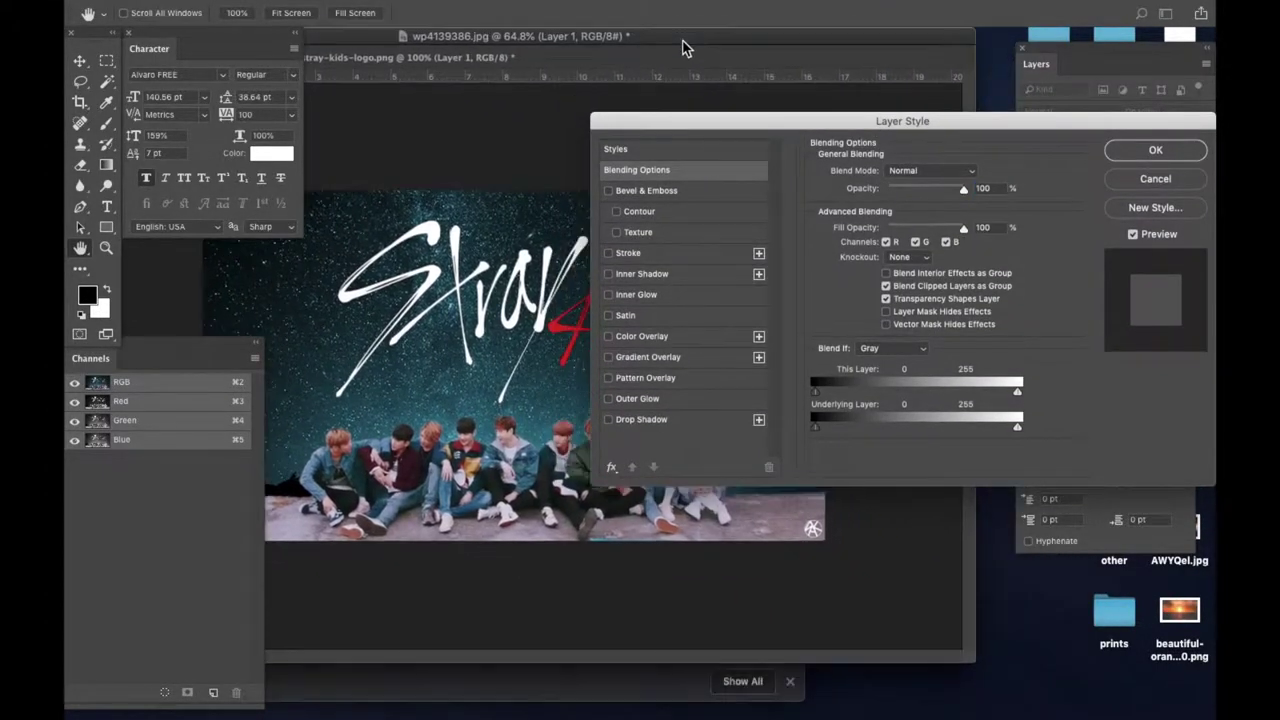
{"action": "left_click", "coordinate": [1155, 149]}
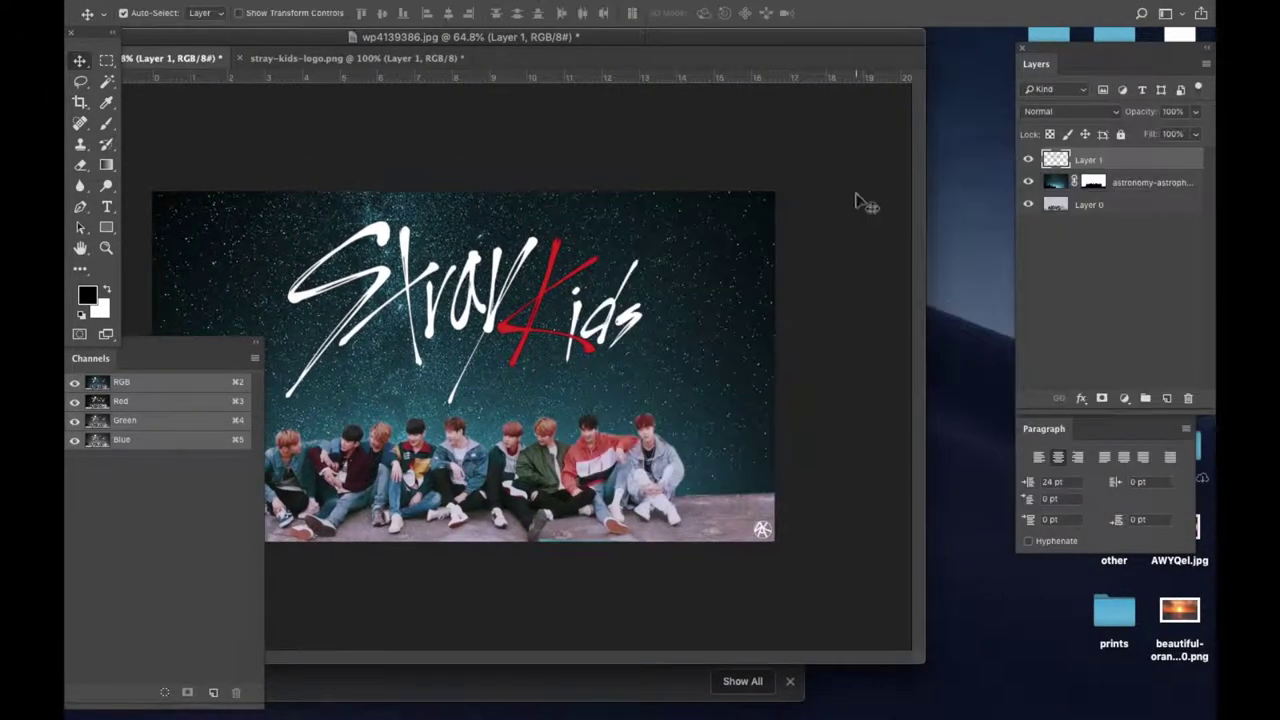
{"action": "left_click_drag", "start_coordinate": [817, 285], "coordinate": [821, 291]}
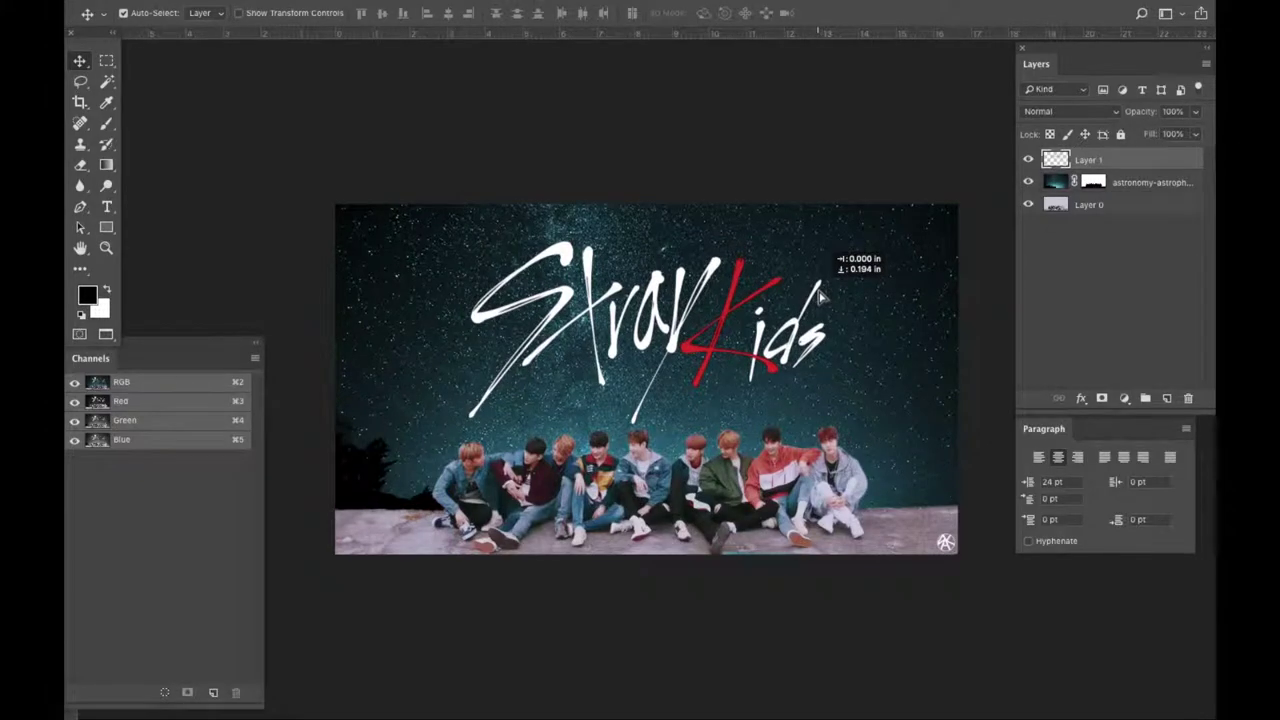
{"action": "double_click", "coordinate": [1131, 162]}
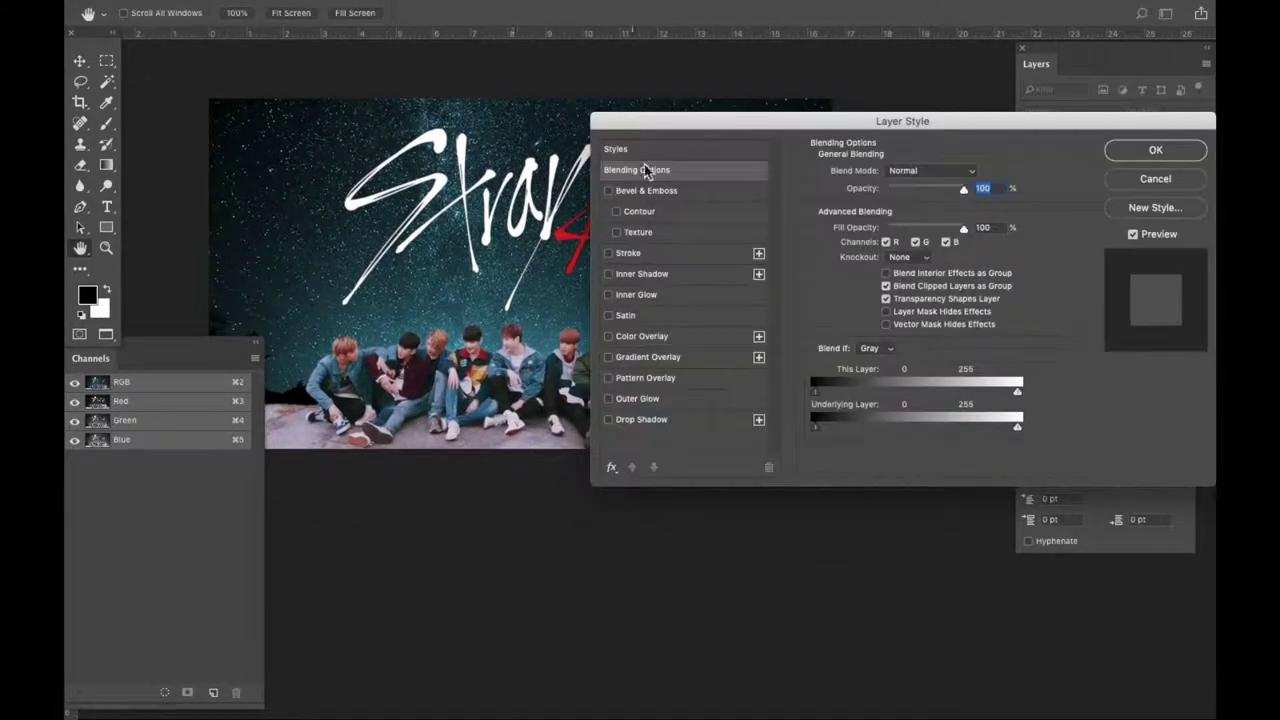
Add a 1 px black stroke around the logo
{"action": "left_click_drag", "start_coordinate": [641, 313], "coordinate": [589, 301]}
{"action": "left_click", "coordinate": [603, 428]}
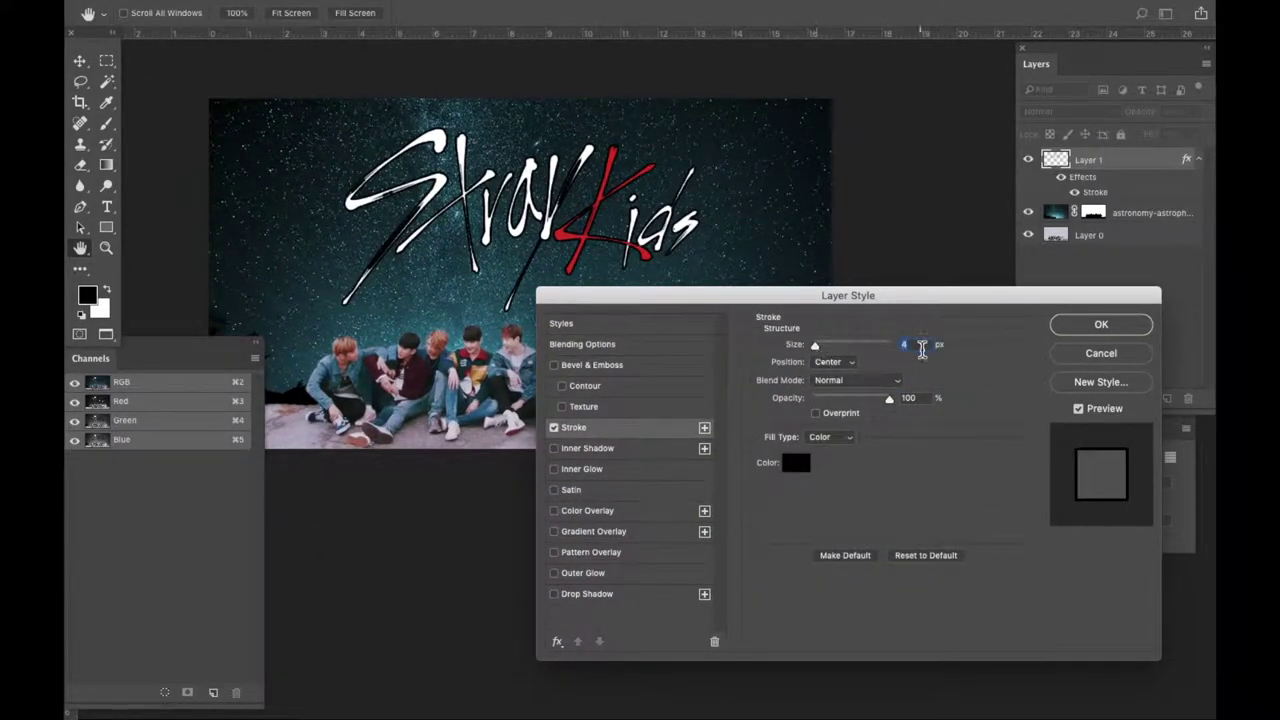
{"action": "type", "text": "1"}
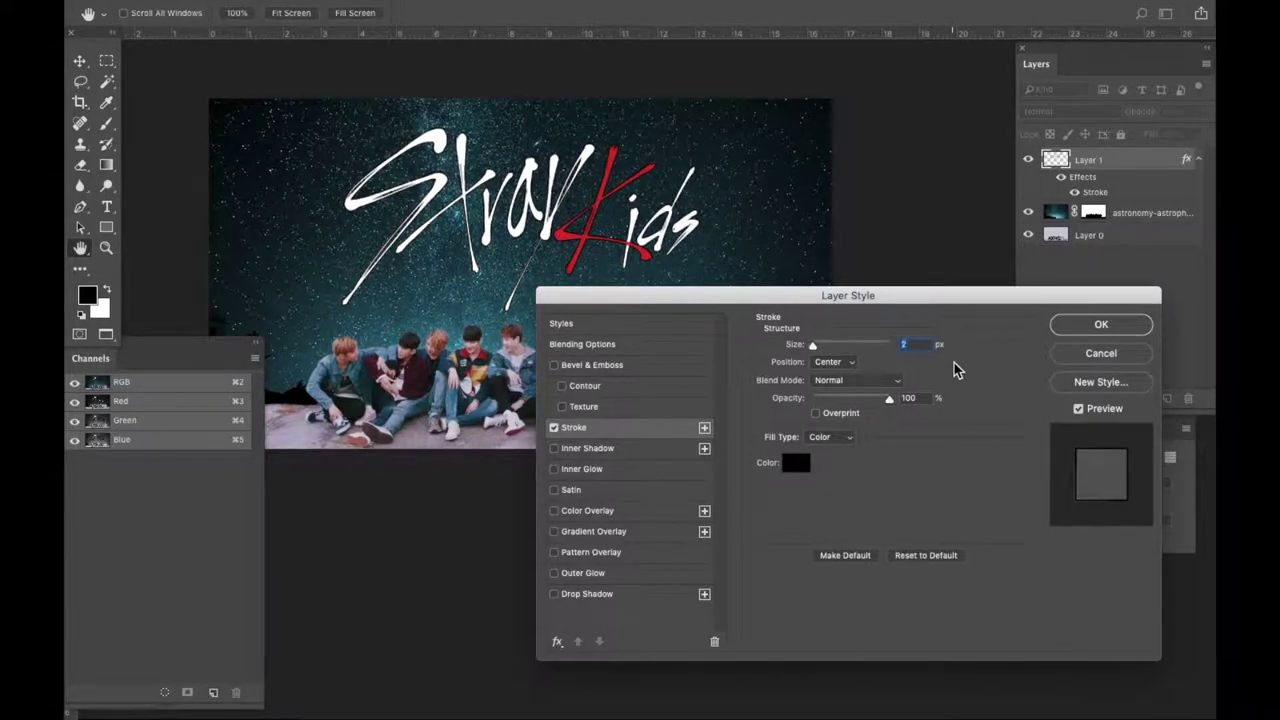
{"action": "key", "text": "Return"}
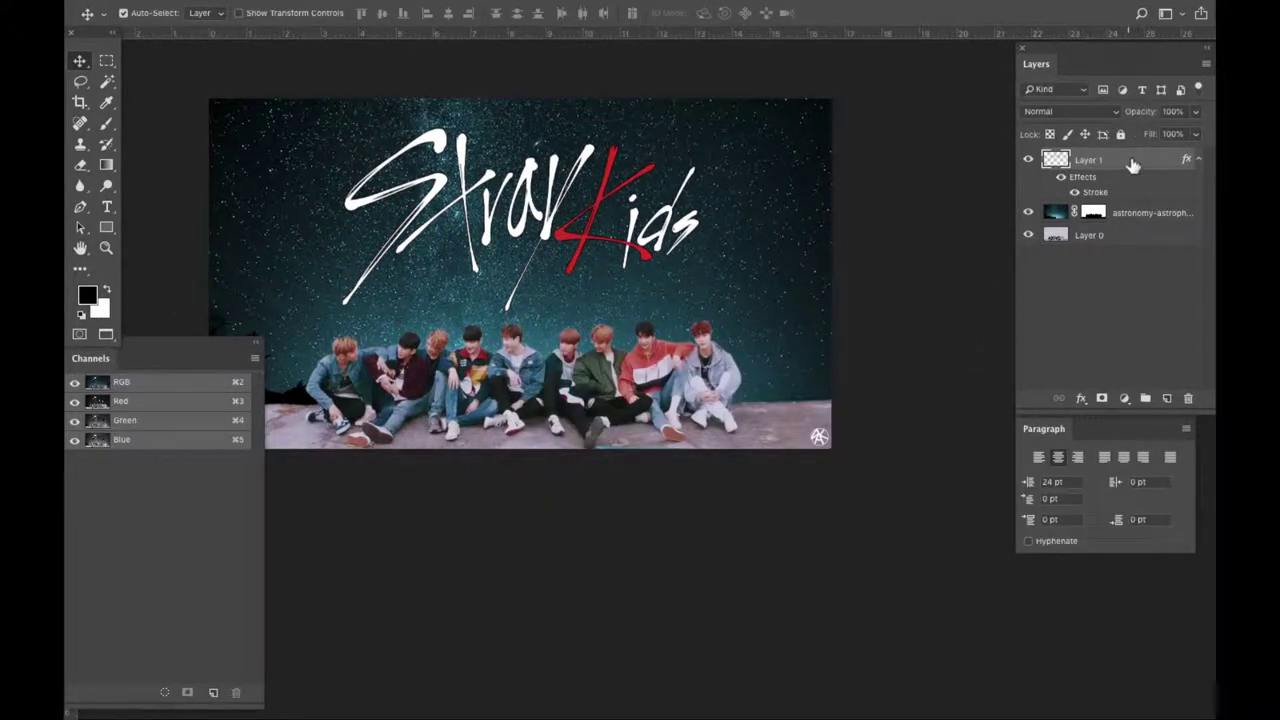
Add a drop shadow with an adjusted angle to the logo, discarding a trial colour overlay
{"action": "double_click", "coordinate": [1133, 162]}
{"action": "left_click", "coordinate": [618, 596]}
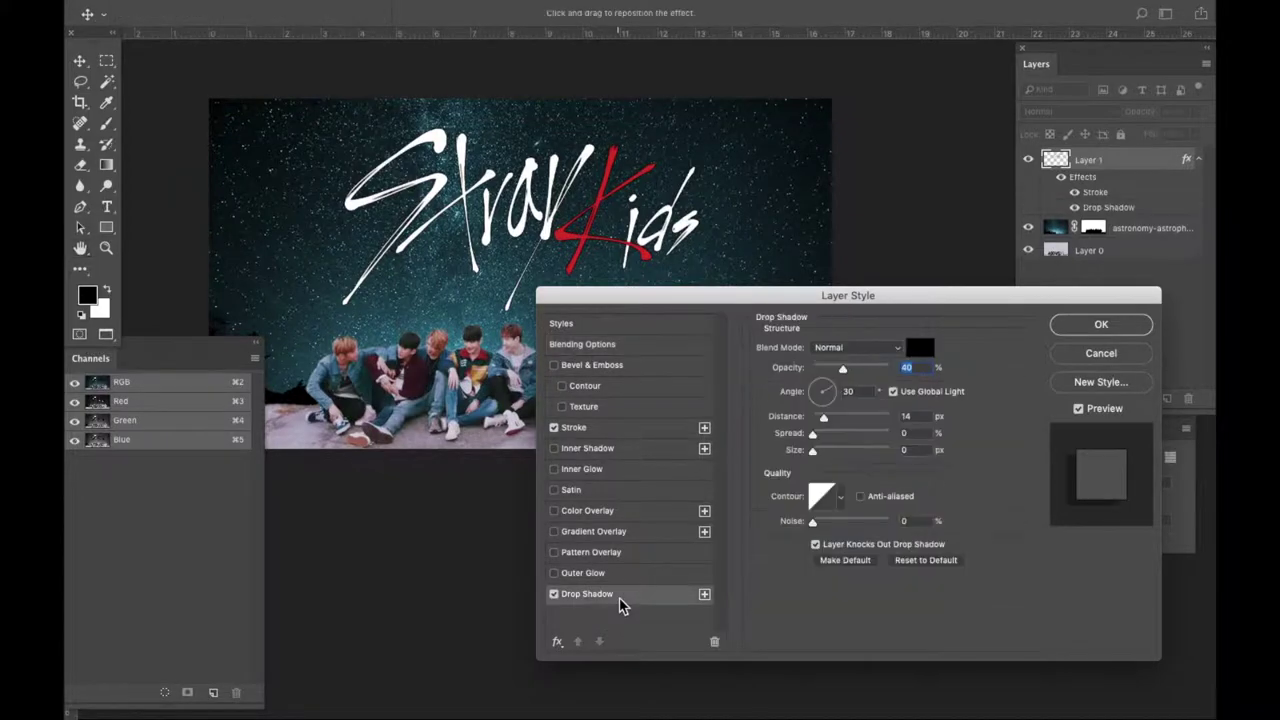
{"action": "left_click_drag", "start_coordinate": [830, 400], "coordinate": [831, 383]}
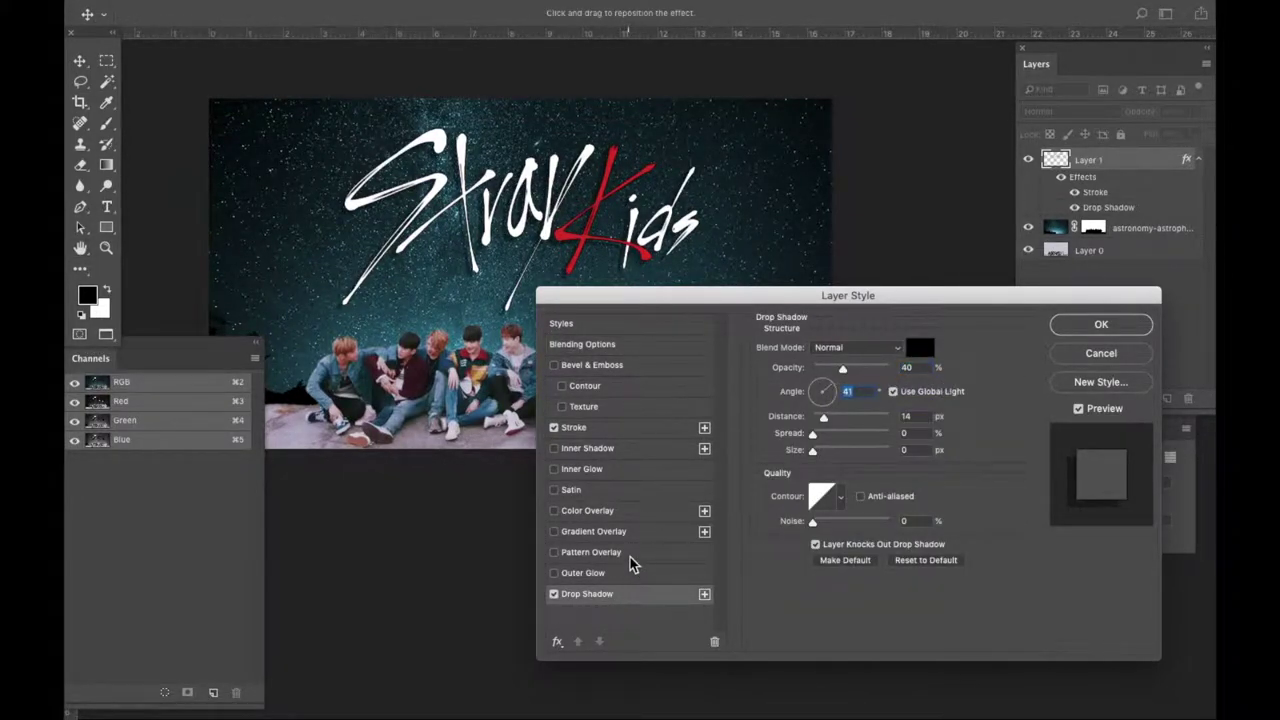
{"action": "left_click", "coordinate": [628, 514]}
{"action": "left_click", "coordinate": [553, 511]}
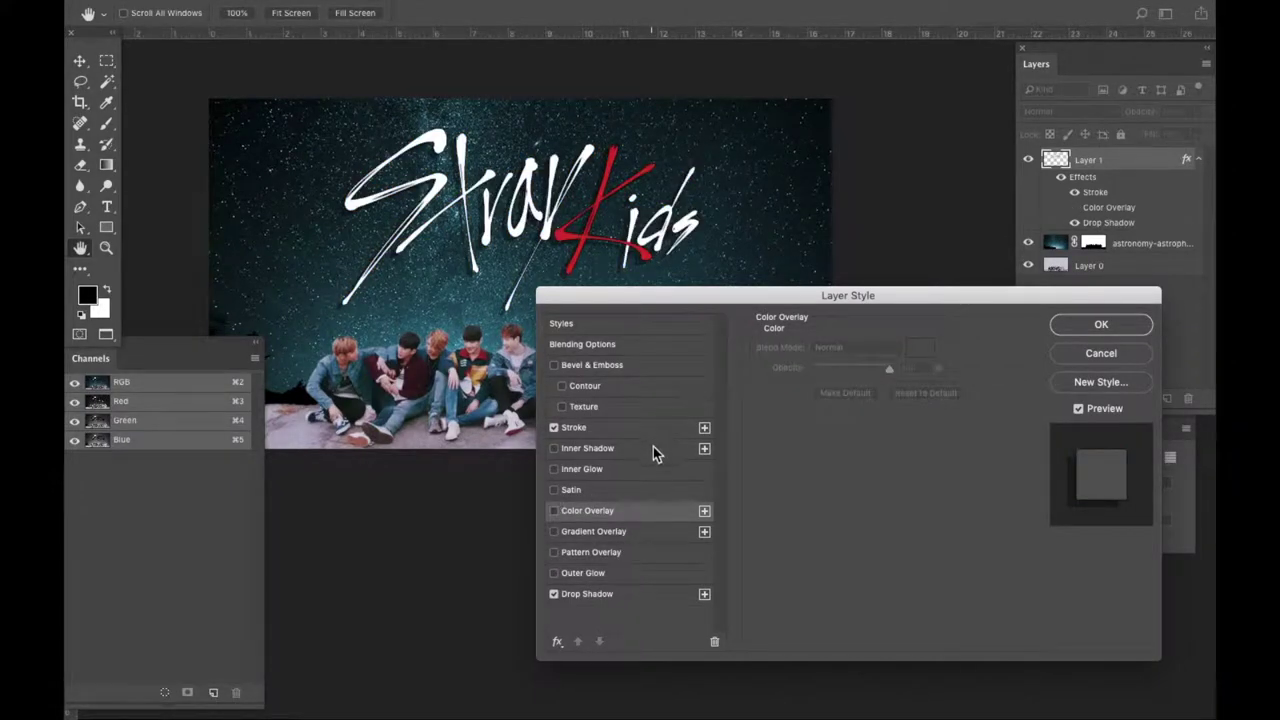
Add a red-to-black gradient outer glow of about 9 px and apply the effects
{"action": "left_click", "coordinate": [617, 575]}
{"action": "left_click", "coordinate": [775, 402]}
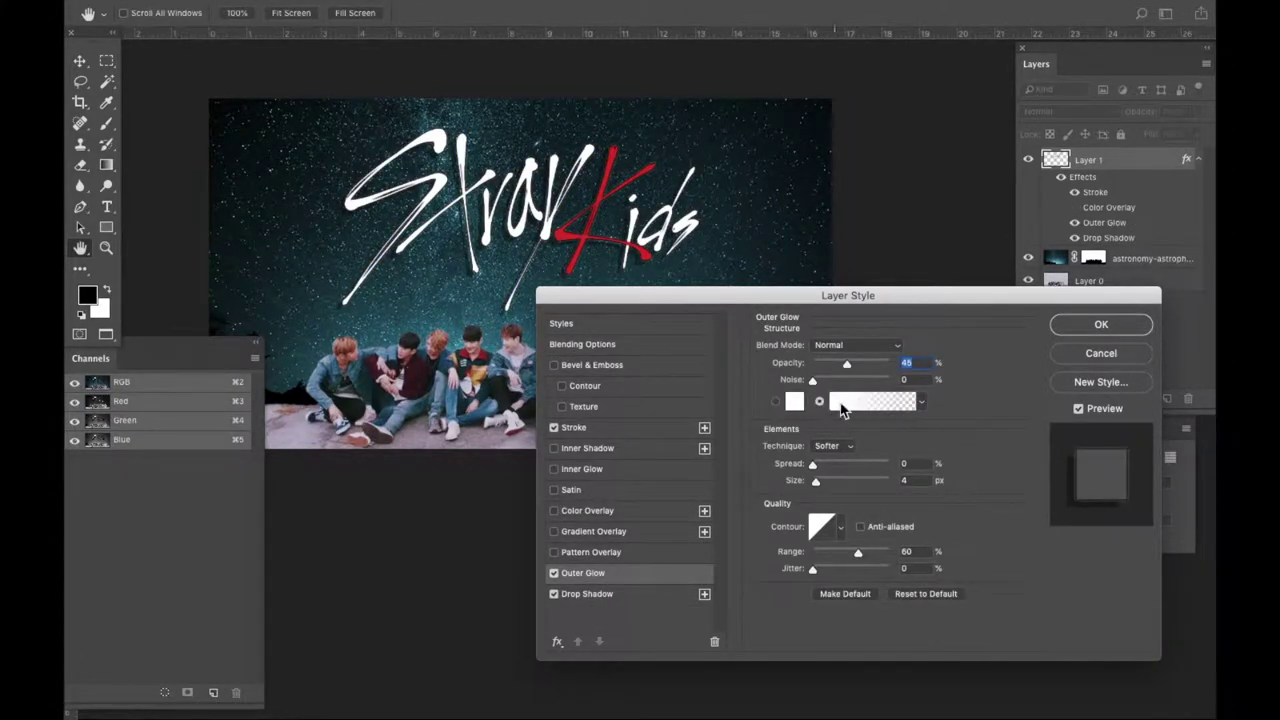
{"action": "left_click", "coordinate": [872, 401]}
{"action": "left_click", "coordinate": [737, 240]}
{"action": "double_click", "coordinate": [980, 451]}
{"action": "left_click", "coordinate": [870, 347]}
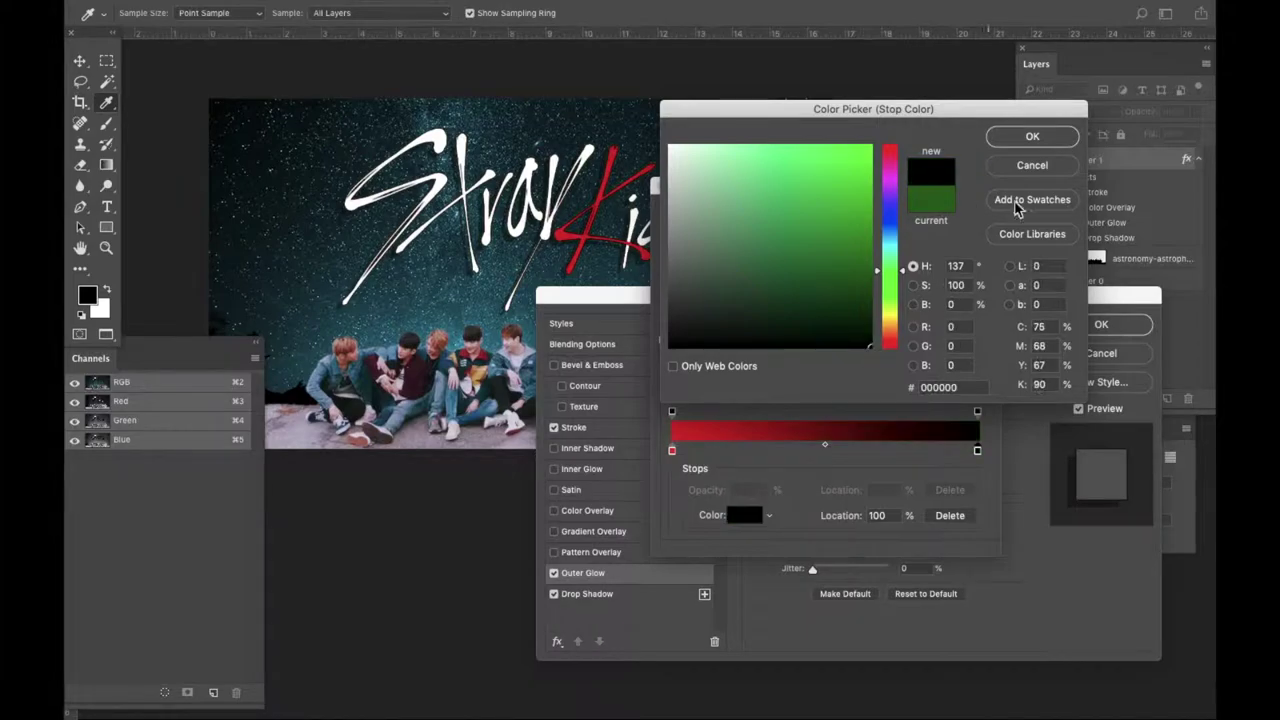
{"action": "left_click", "coordinate": [1032, 136]}
{"action": "left_click", "coordinate": [950, 220]}
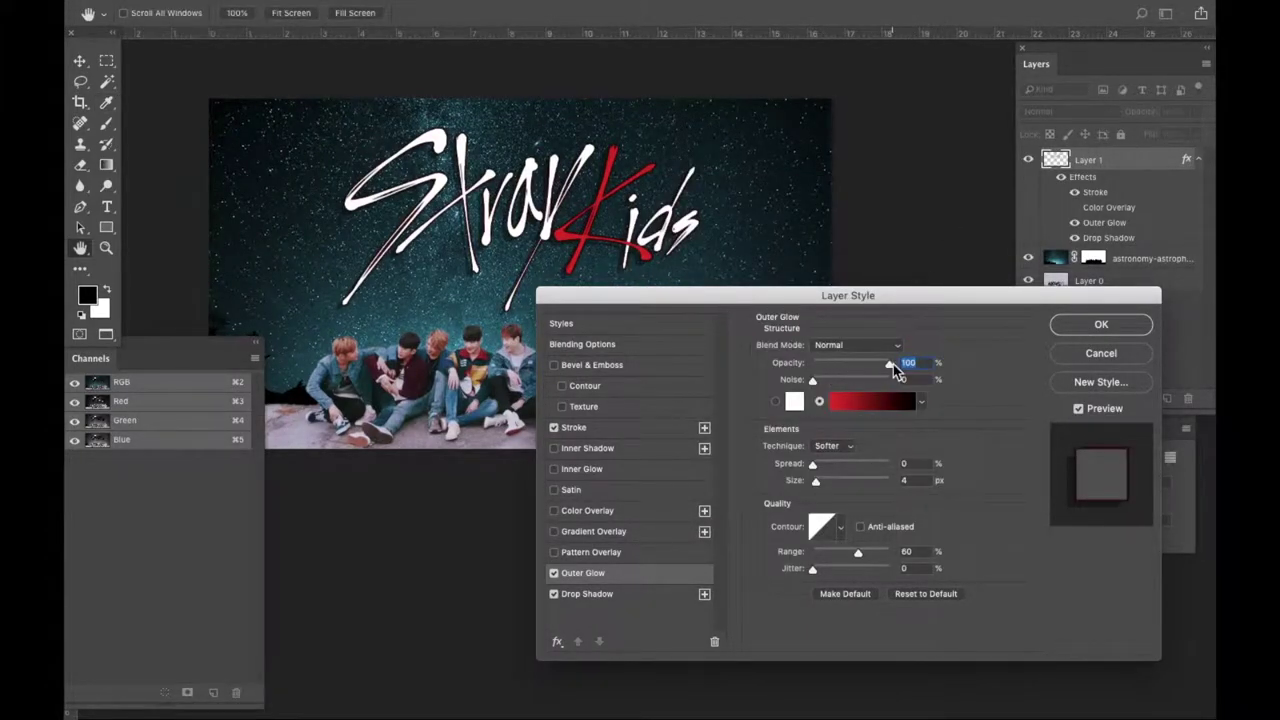
{"action": "left_click_drag", "start_coordinate": [812, 476], "coordinate": [820, 480]}
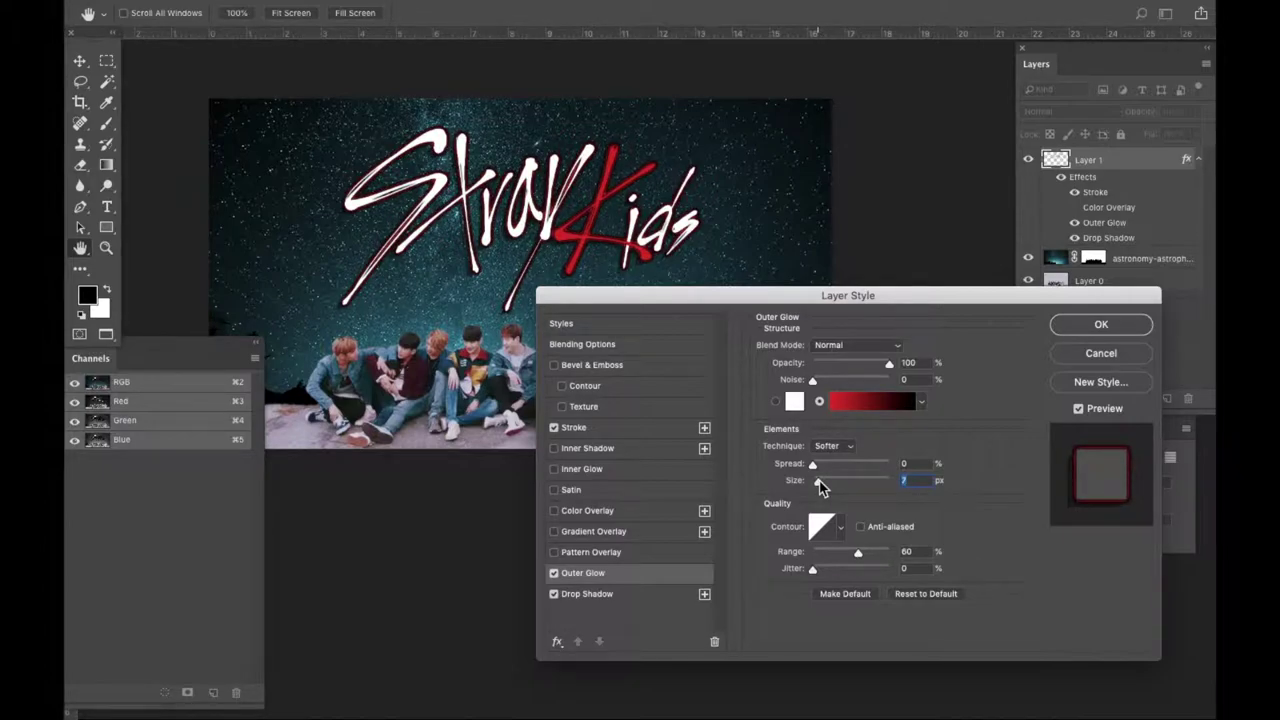
{"action": "left_click", "coordinate": [1074, 330]}
{"action": "key", "text": "v"}
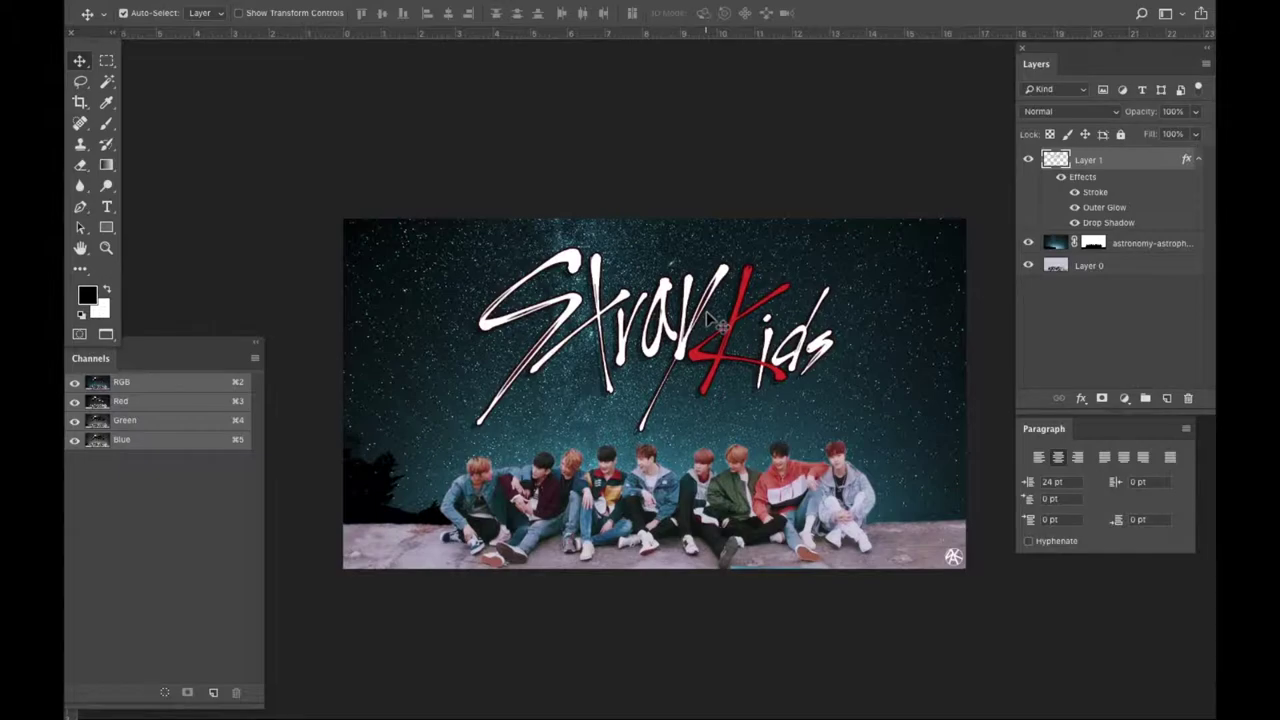
Type the creator's handle in the Drugs font and move it above the members on the left
{"action": "left_click", "coordinate": [108, 207]}
{"action": "left_click", "coordinate": [274, 14]}
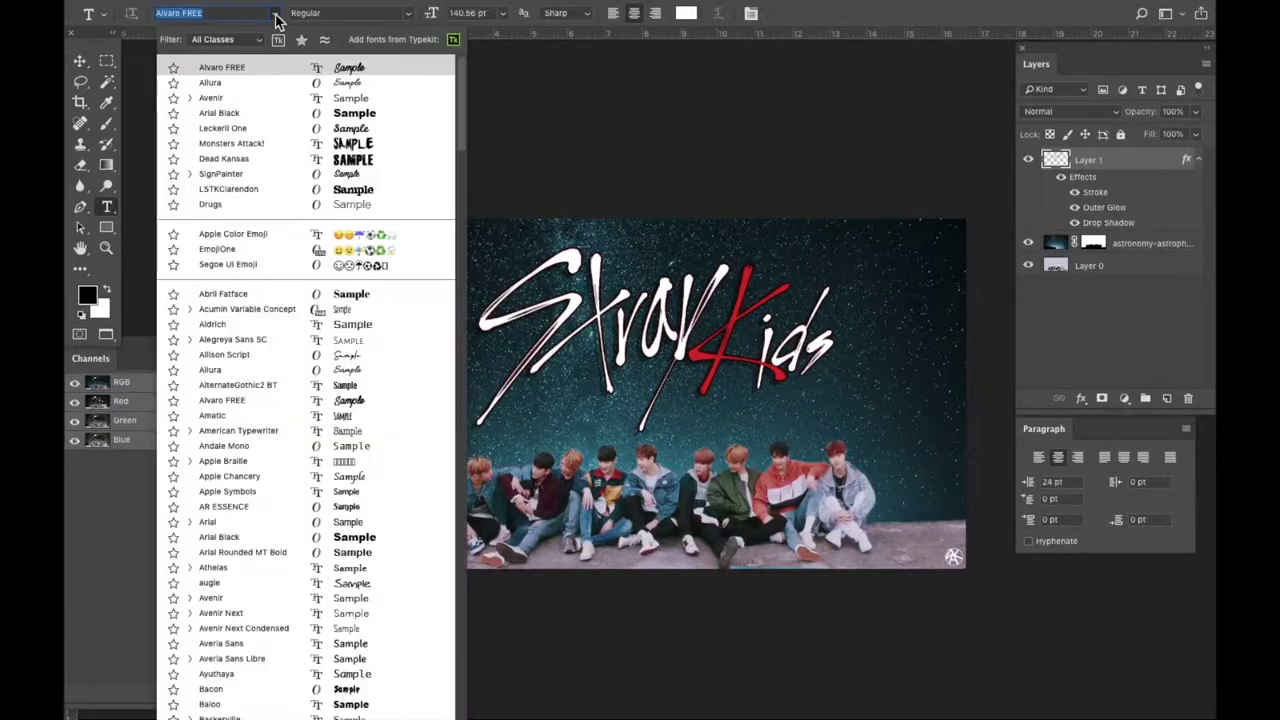
{"action": "left_click", "coordinate": [268, 195]}
{"action": "left_click", "coordinate": [366, 410]}
{"action": "left_click", "coordinate": [432, 14]}
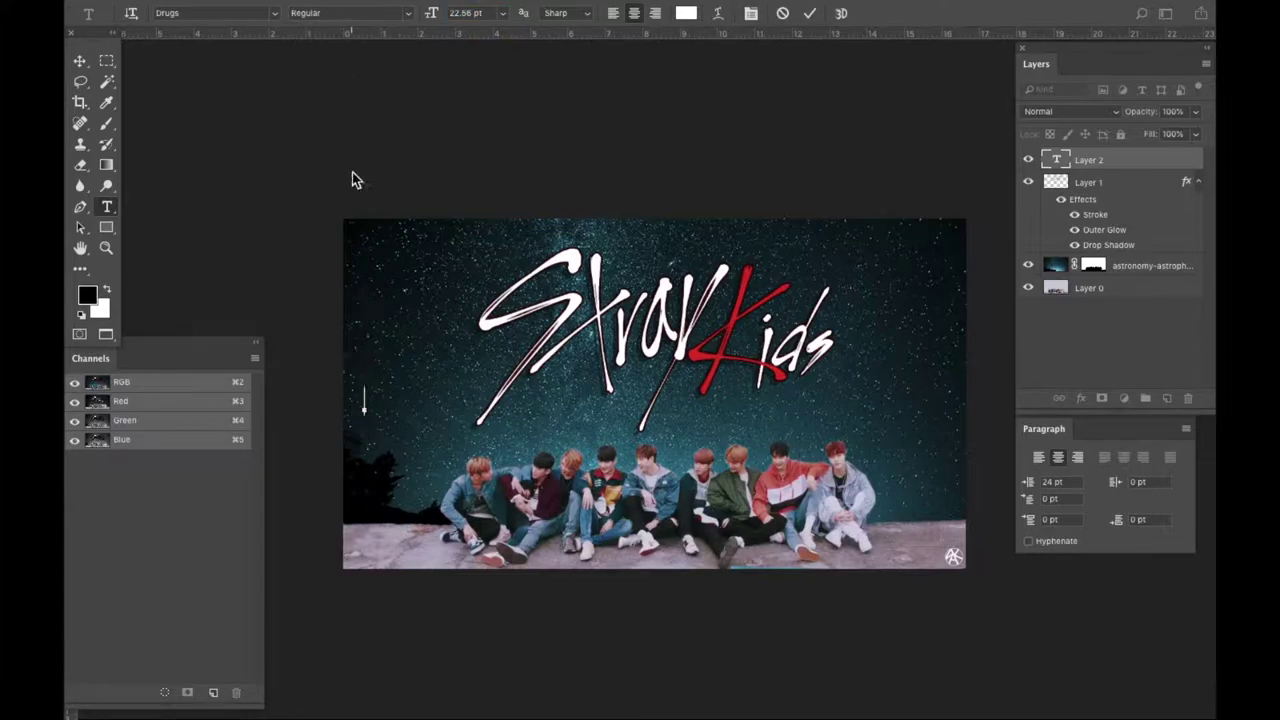
{"action": "type", "text": "ixsyeehaw"}
{"action": "left_click", "coordinate": [80, 61]}
{"action": "left_click_drag", "start_coordinate": [380, 403], "coordinate": [437, 458]}
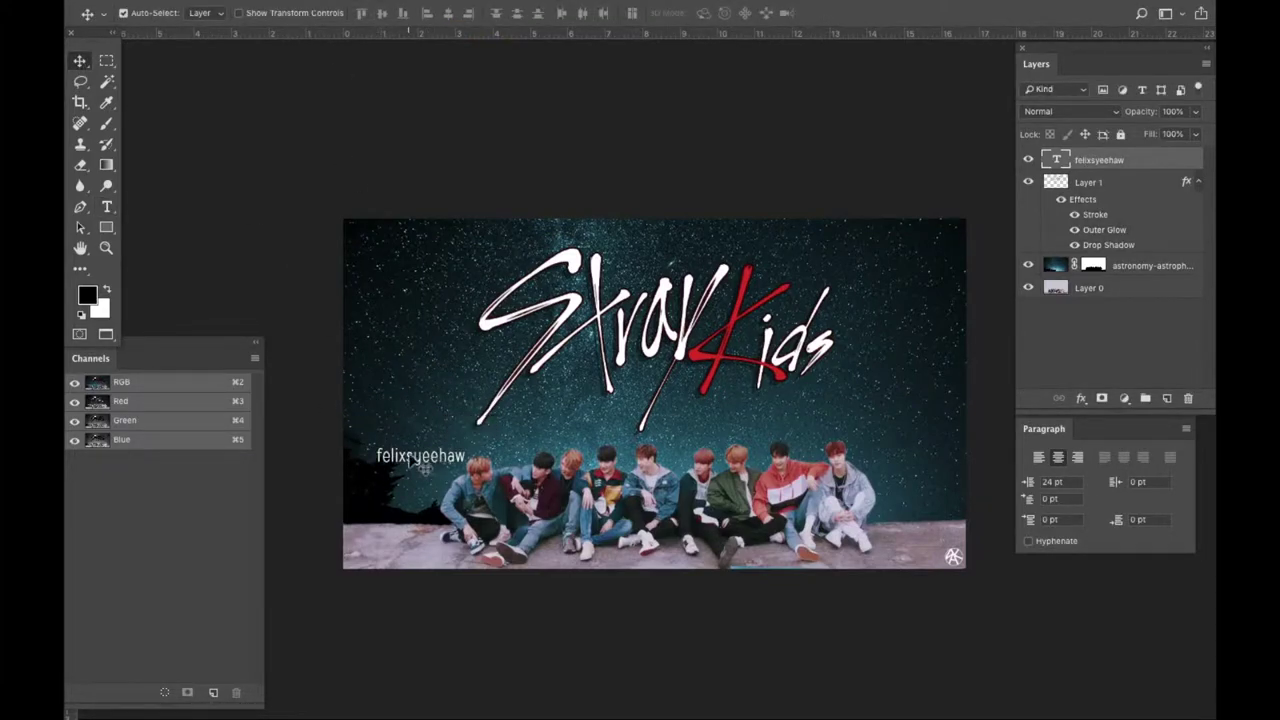
Prefix the handle with @, nudge it up slightly, and fade it to 26% opacity
{"action": "key", "text": "t"}
{"action": "left_click", "coordinate": [451, 446]}
{"action": "key", "text": "Home"}
{"action": "type", "text": "@"}
{"action": "left_click", "coordinate": [80, 61]}
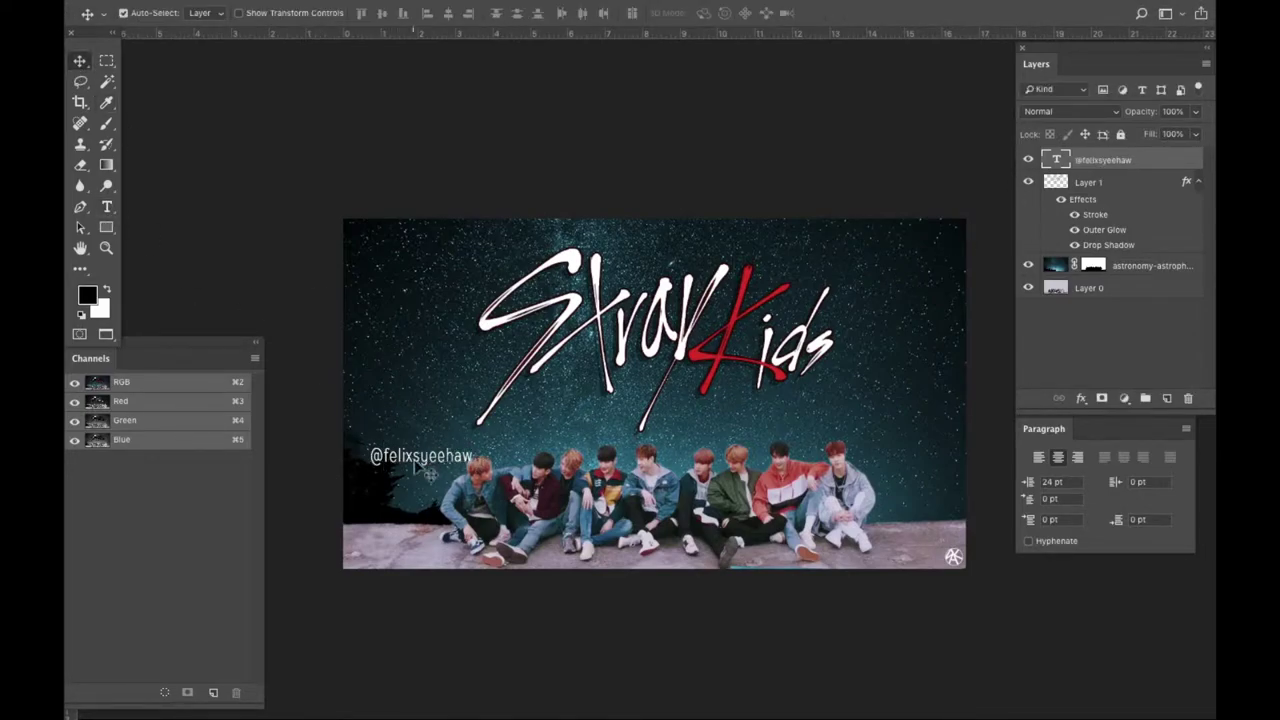
{"action": "left_click_drag", "start_coordinate": [440, 456], "coordinate": [445, 440]}
{"action": "left_click_drag", "start_coordinate": [1140, 111], "coordinate": [1078, 117]}
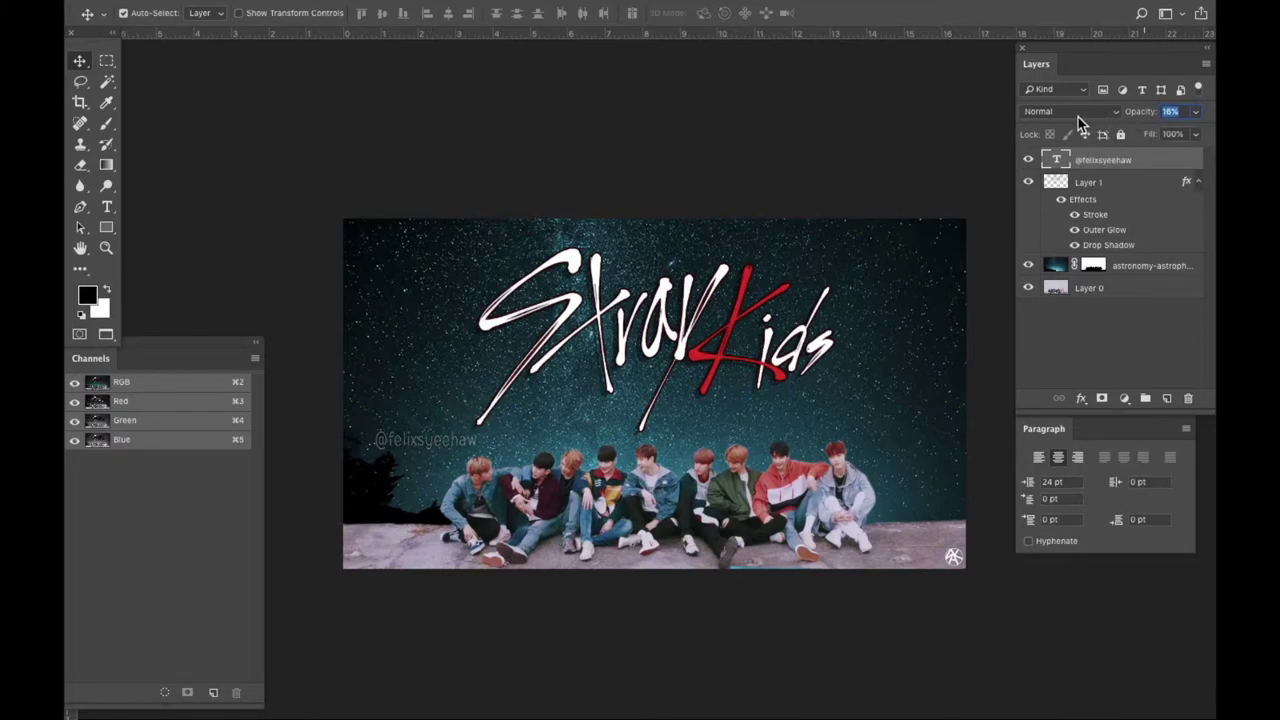